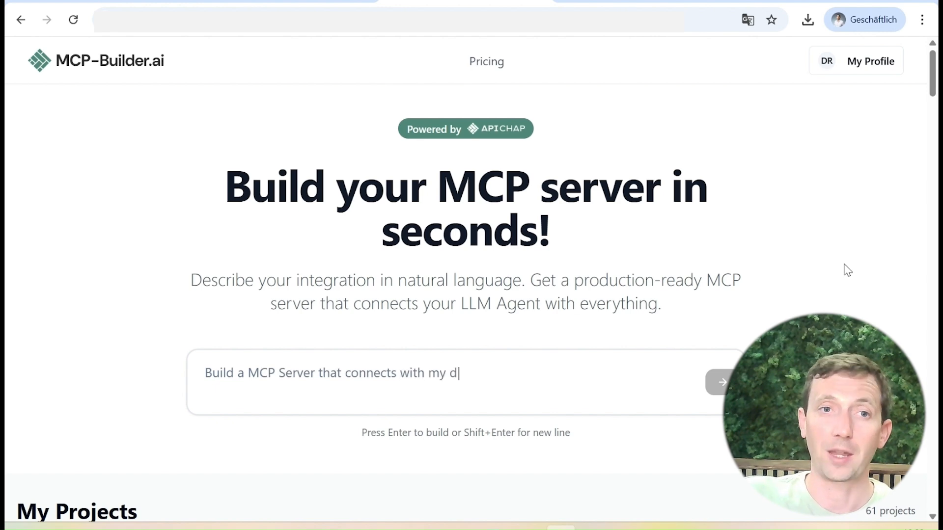
text(r info..)
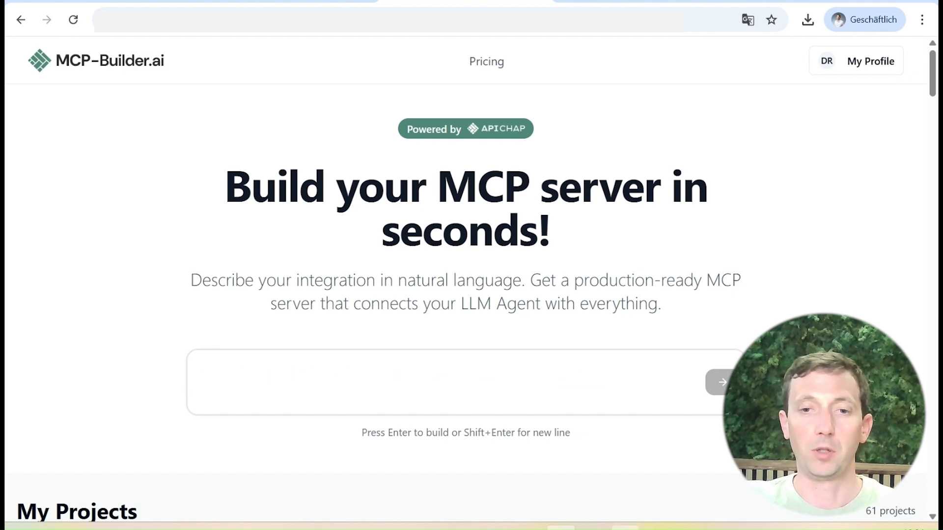
- Switch to Claude and ask "What contacts are in our hubspot account"
mouse_move(626, 528)
click(630, 464)
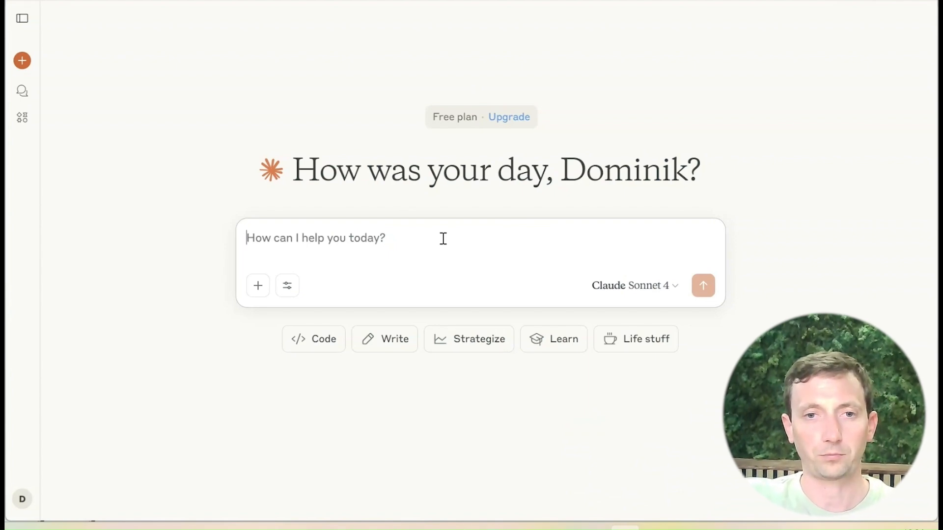
text(What contacts )
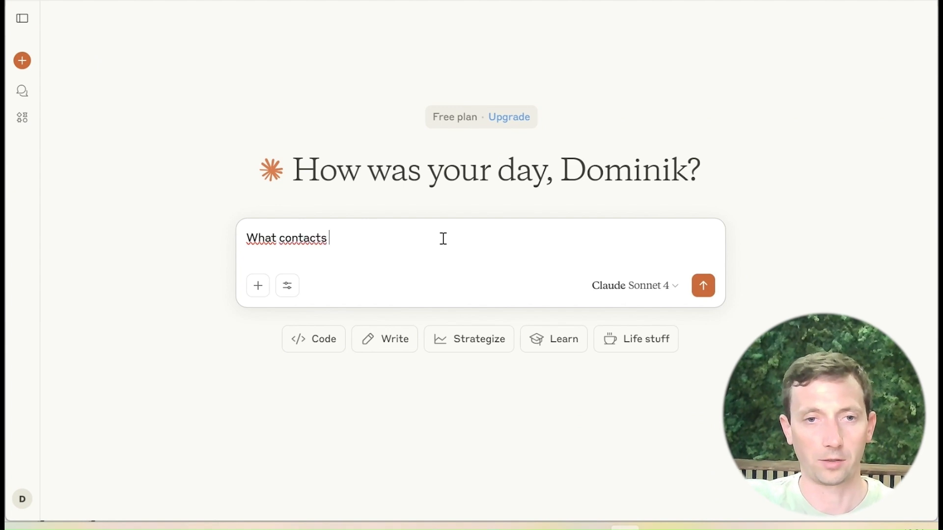
text(are in our husbpot)
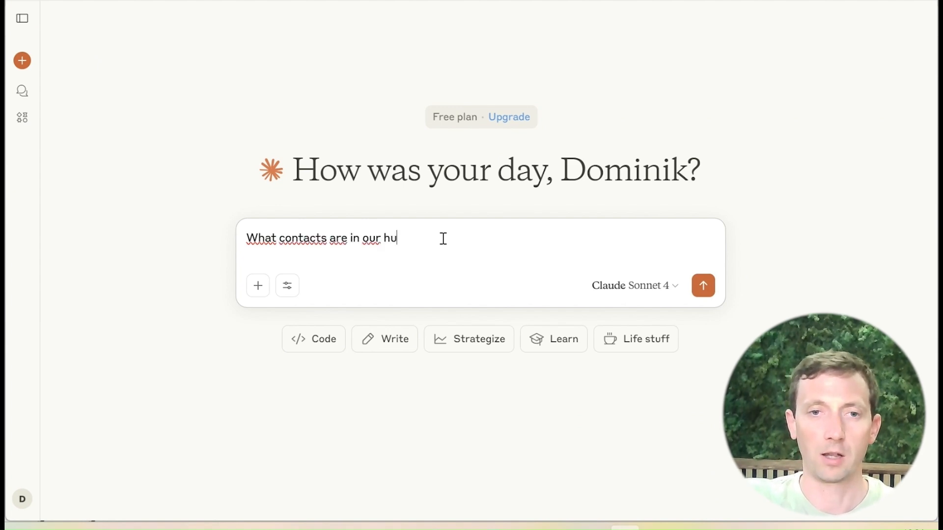
key(BackSpace)
key(BackSpace)
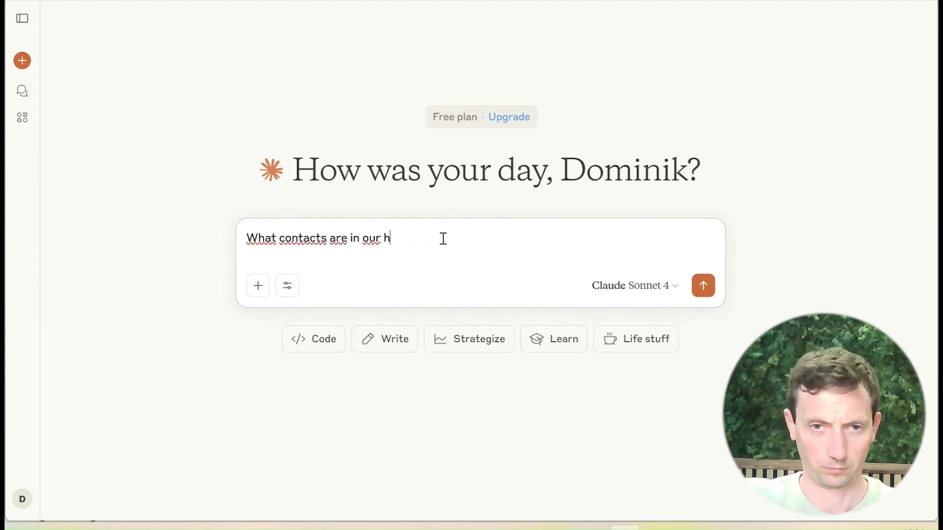
text(pot acc)
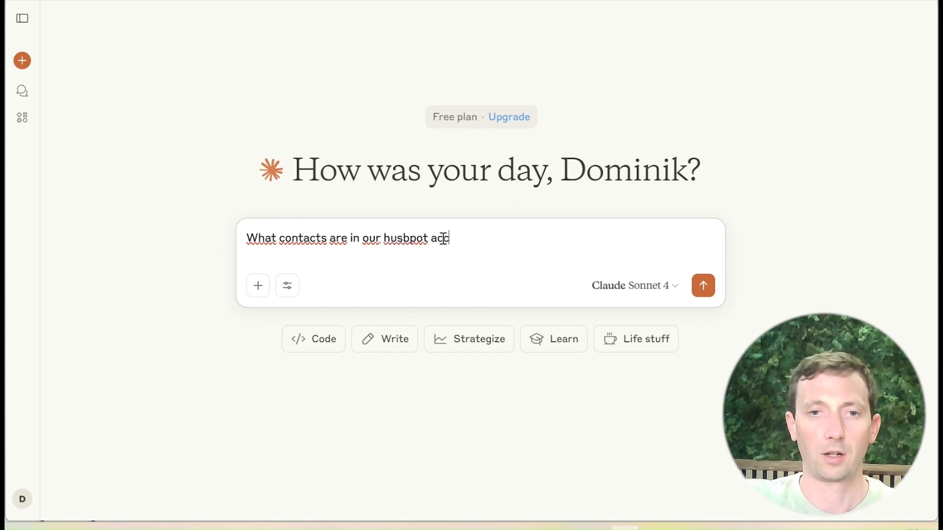
key(BackSpace)
key(BackSpace)
key(BackSpace)
text(bsp)
key(Return)
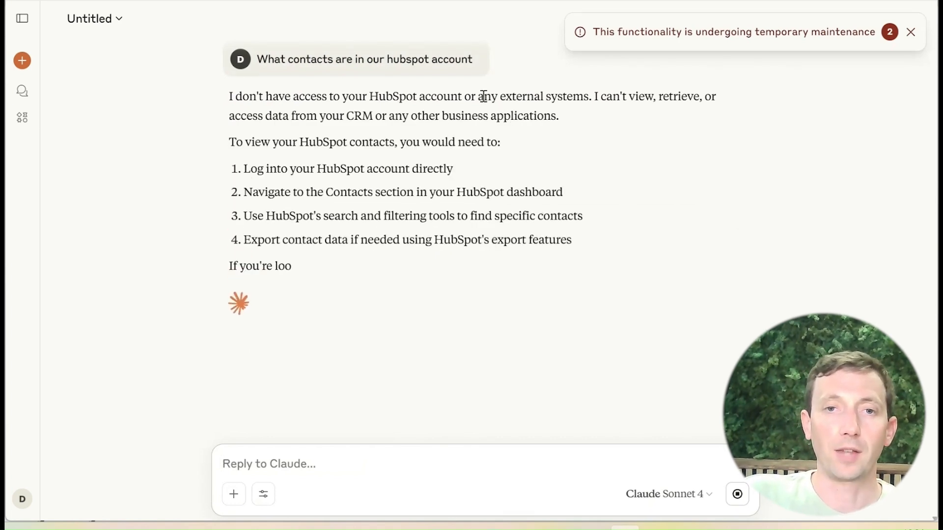
drag(481, 98, 591, 103)
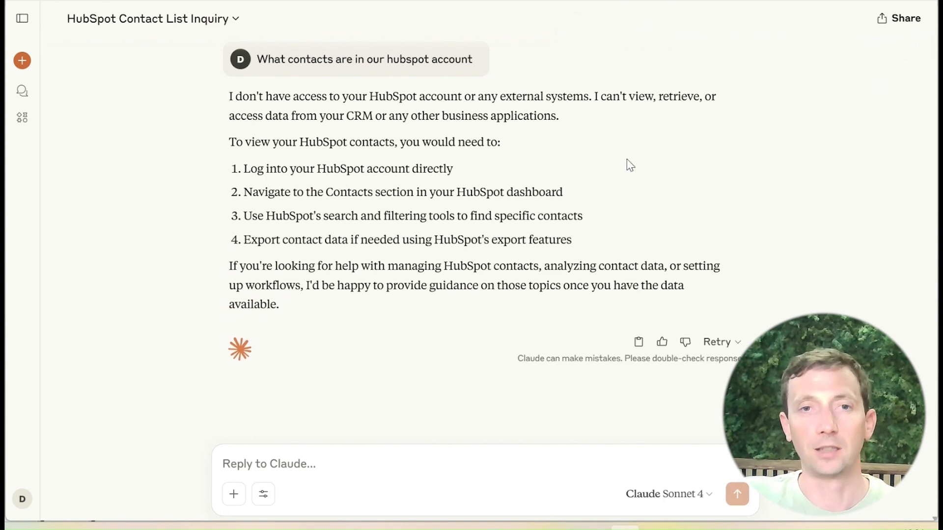
drag(274, 198, 488, 248)
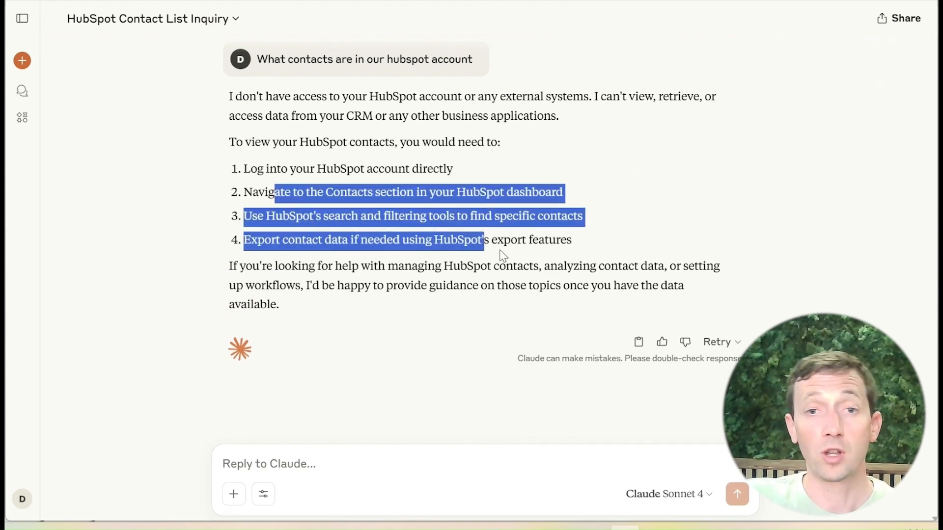
click(583, 250)
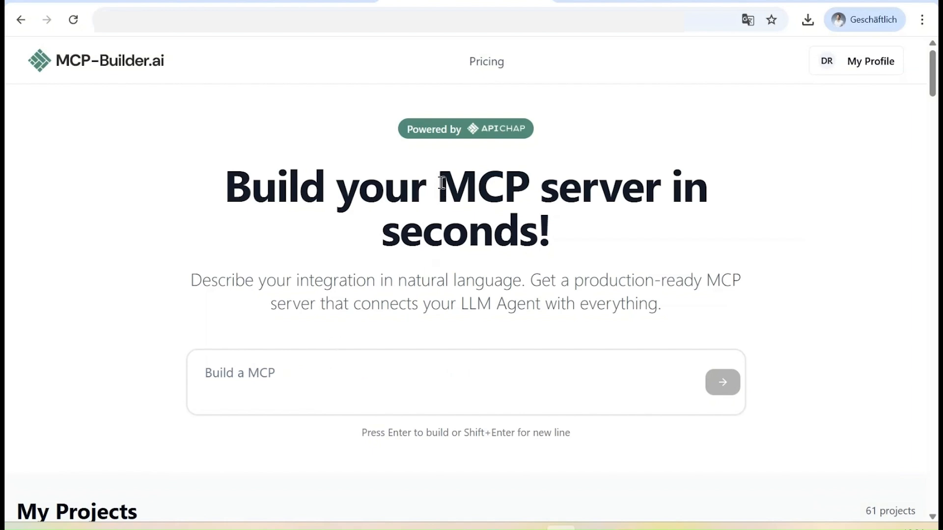
drag(438, 183, 616, 231)
- In MCP-Builder.ai, enter the build prompt "Lets build an AI Agent that is able to read and create new hubspot contacts"
click(446, 404)
text(Build a MCP Server that adds)
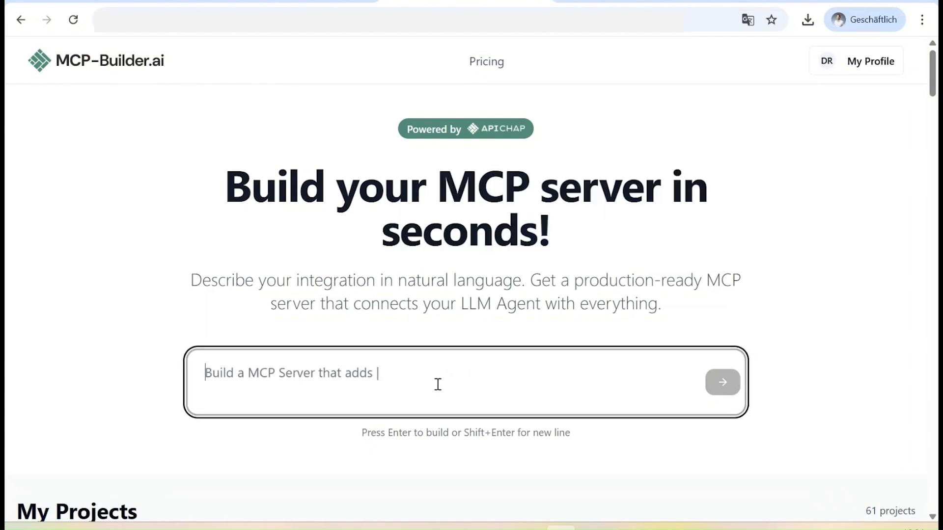
text(W)
key(BackSpace)
text(LEts b)
key(BackSpace)
key(BackSpace)
key(BackSpace)
text(ets build an AI Agent that is able to read and create new husbpot)
key(BackSpace)
key(BackSpace)
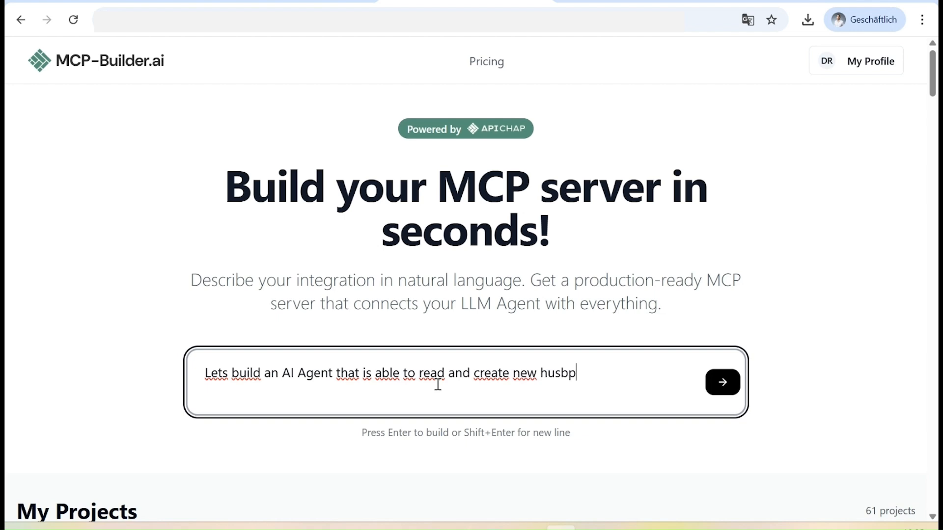
text(pot contacts)
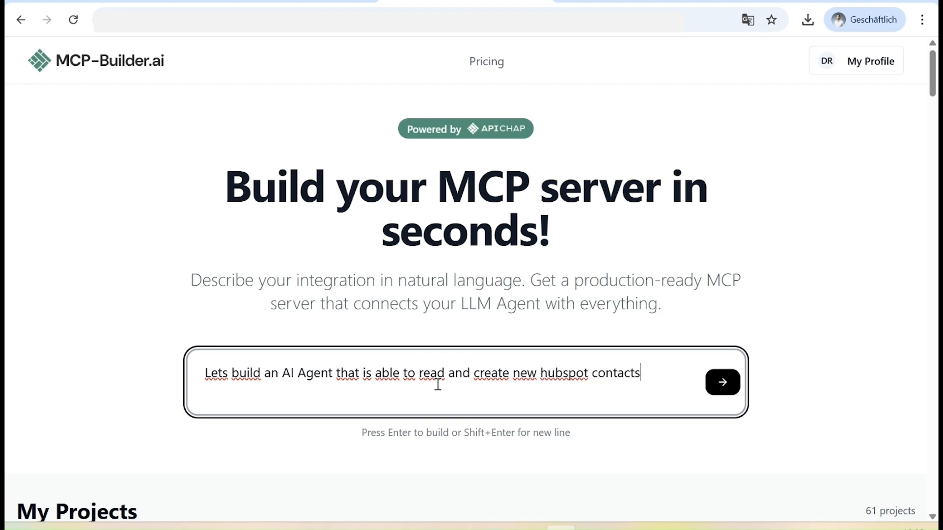
- Replace "read" with "get all" in the build prompt and submit it
double_click(433, 373)
text(get)
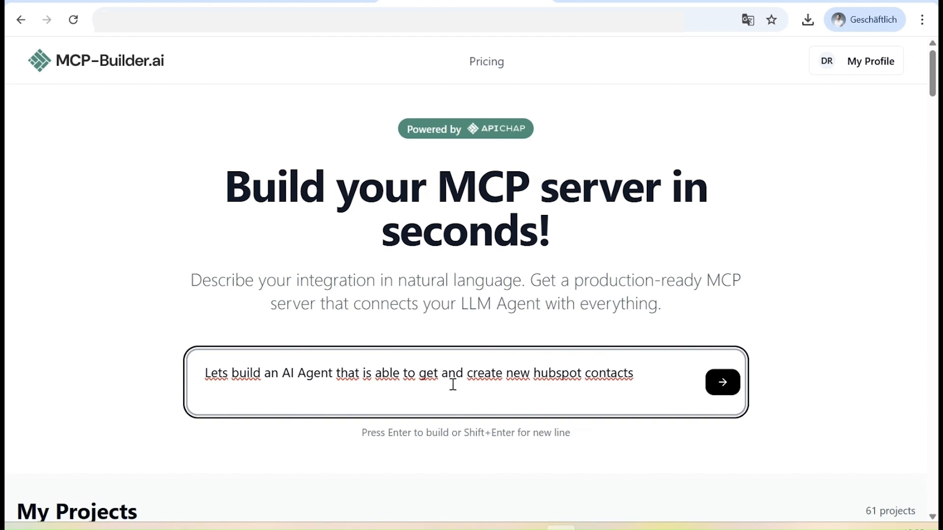
click(442, 373)
text(all)
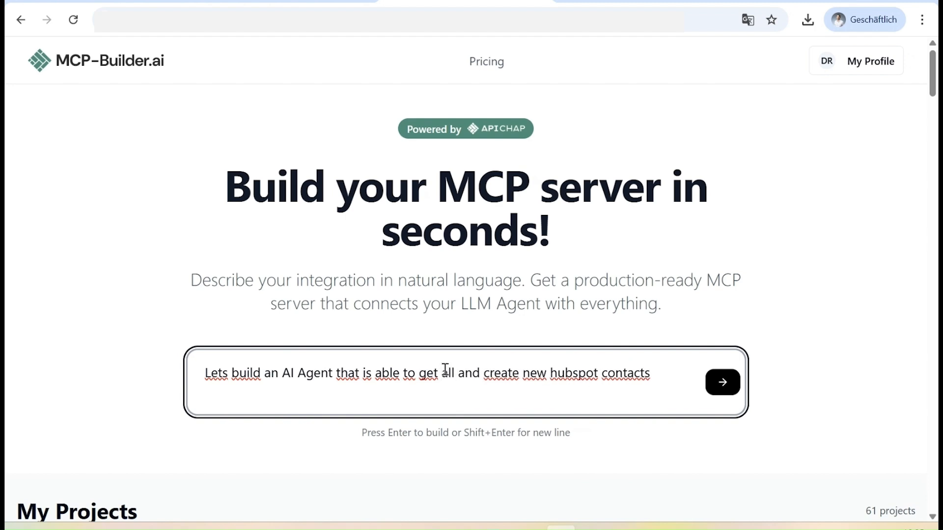
click(721, 382)
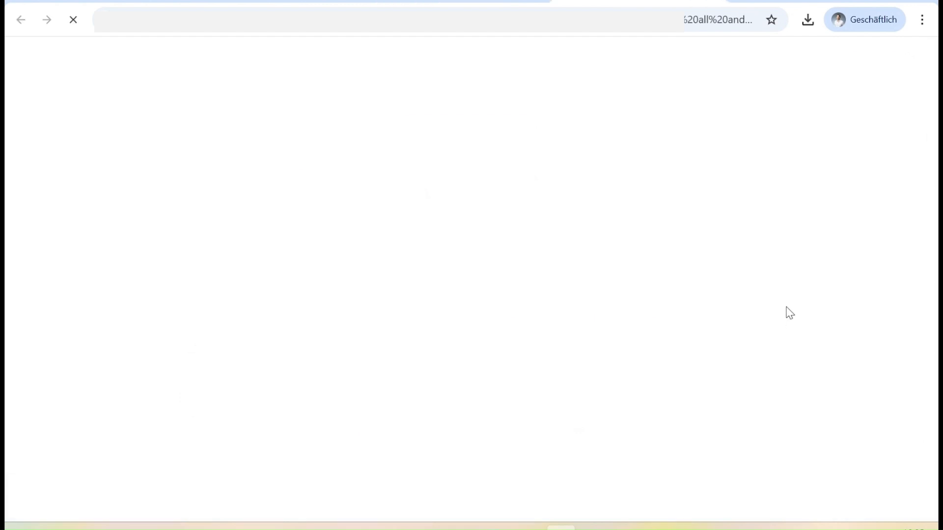
- Advance to the data source selection and choose API / cURL as the source type
click(767, 50)
click(761, 482)
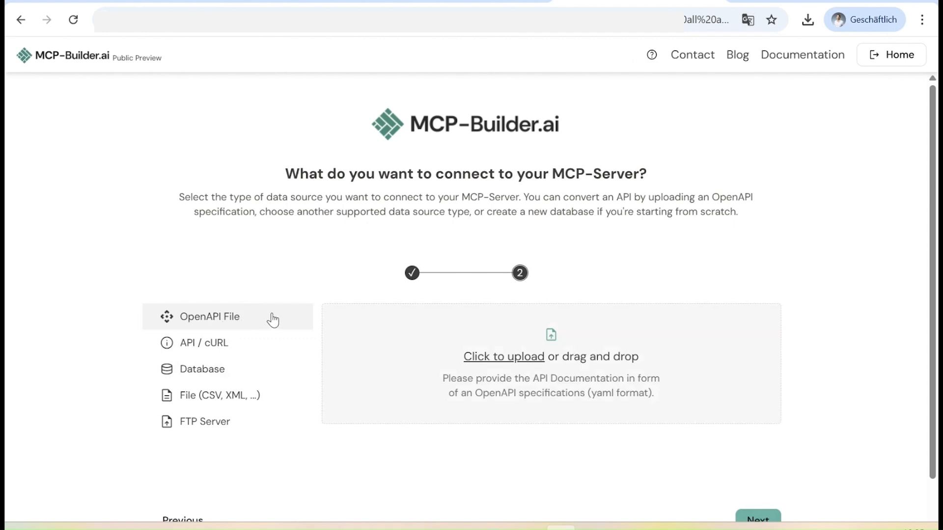
click(210, 349)
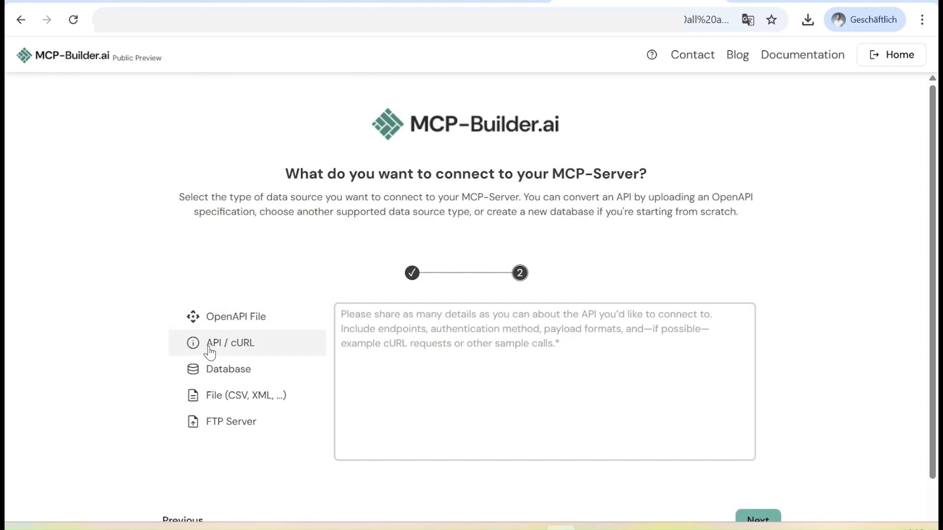
- Switch to Postman and copy the cURL snippet of the GET contacts request
click(529, 528)
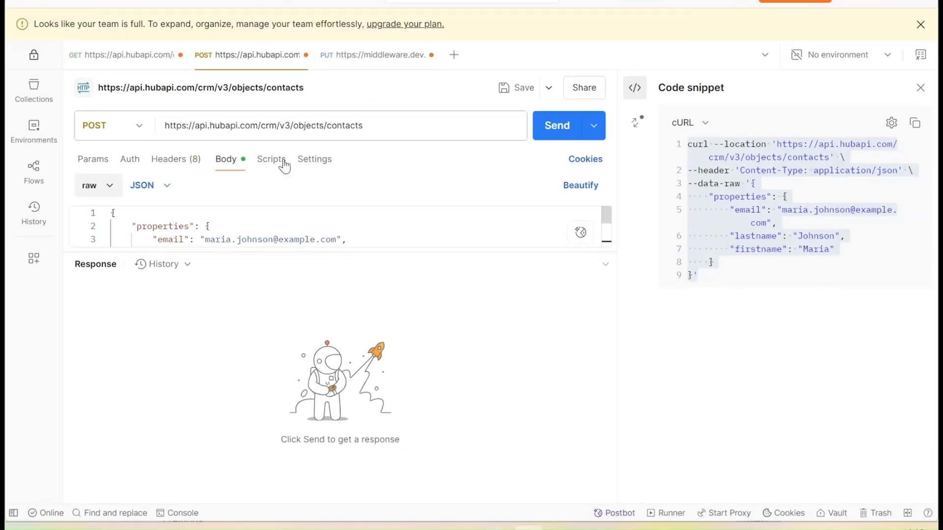
click(111, 58)
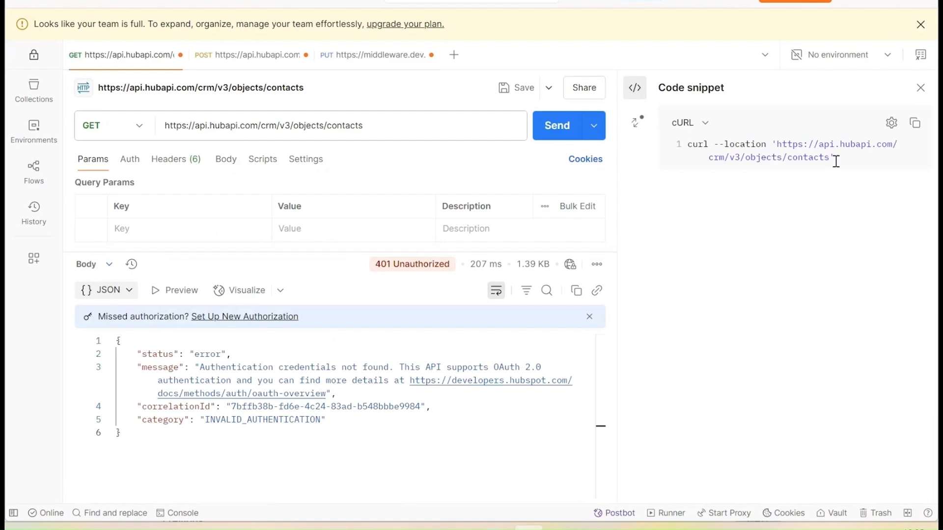
triple_click(844, 161)
key(ctrl+c)
- Back in MCP-Builder.ai, describe the API with "Use this cURL to get the contacts" followed by the copied GET snippet
click(871, 2)
click(484, 326)
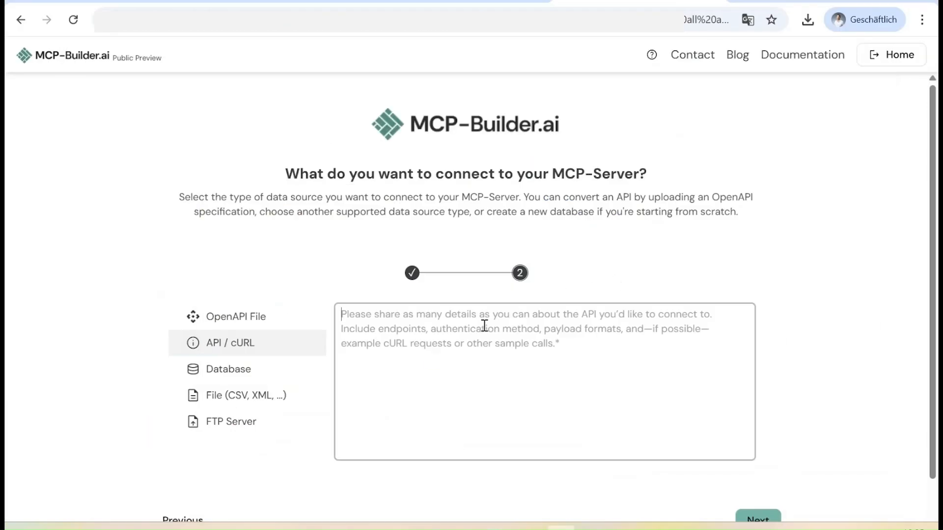
text(Use this cURL to )
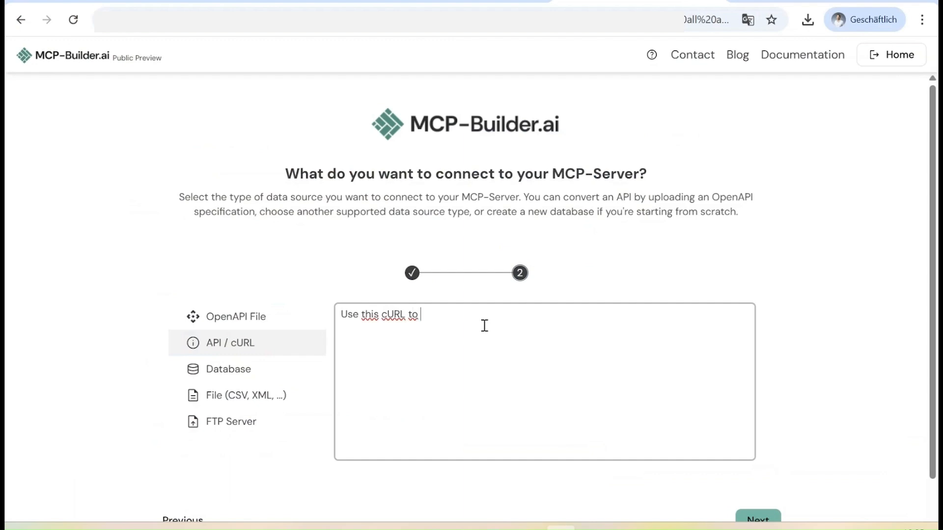
text(get the contacst:)
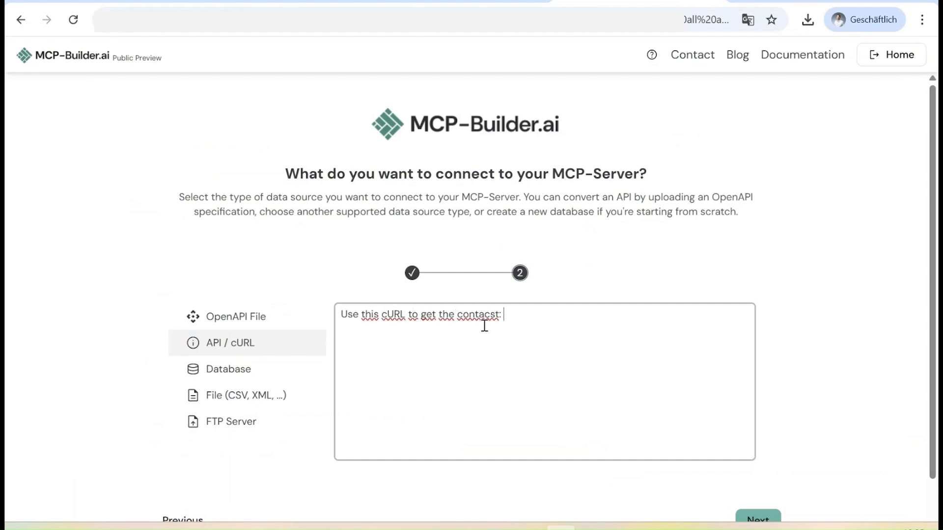
key(ctrl+v)
drag(485, 315, 595, 319)
text(ts')
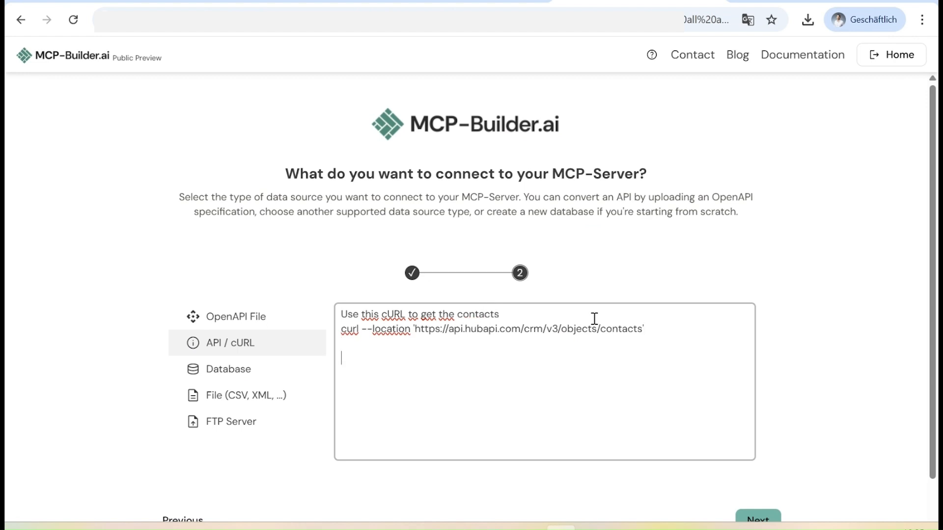
- Add the line "Use this cURL to create new contacts:" and copy the POST contacts request's cURL snippet from Postman
text(  Use this cURL t)
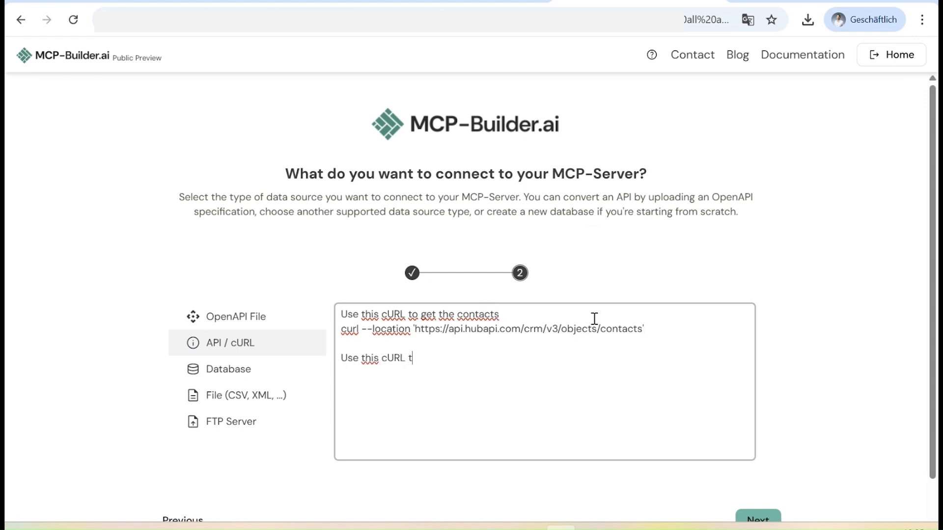
text(o create new contac)
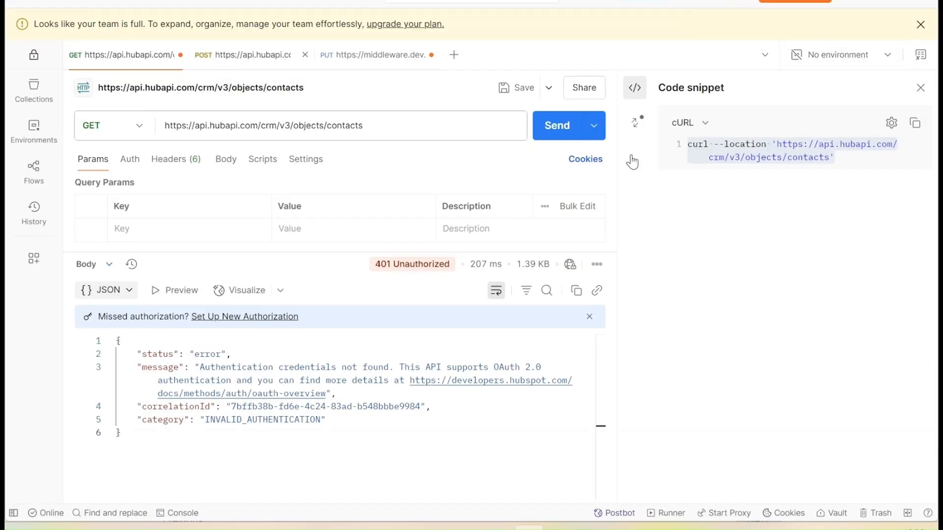
key(ctrl+Tab)
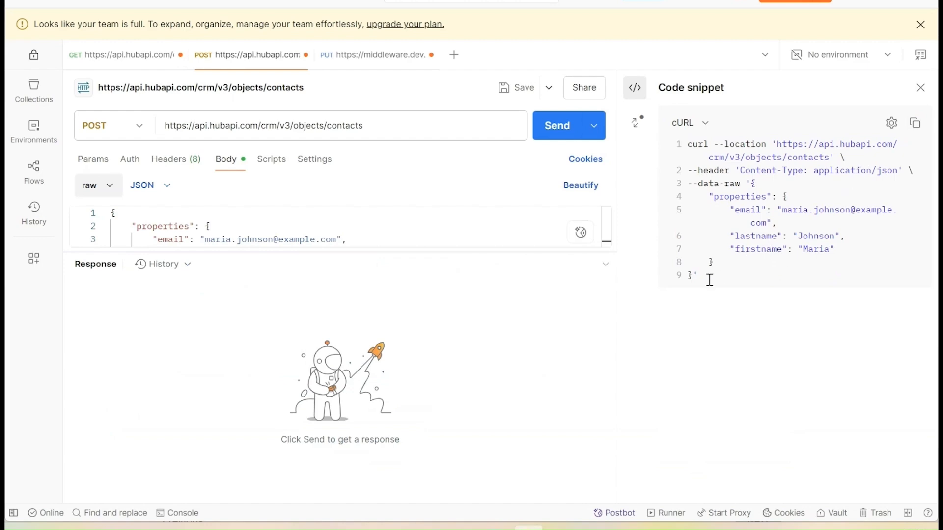
drag(714, 278, 665, 141)
key(ctrl+c)
- Paste the POST snippet under the create-contacts line in MCP-Builder.ai and proceed to generate the server
key(alt+Tab)
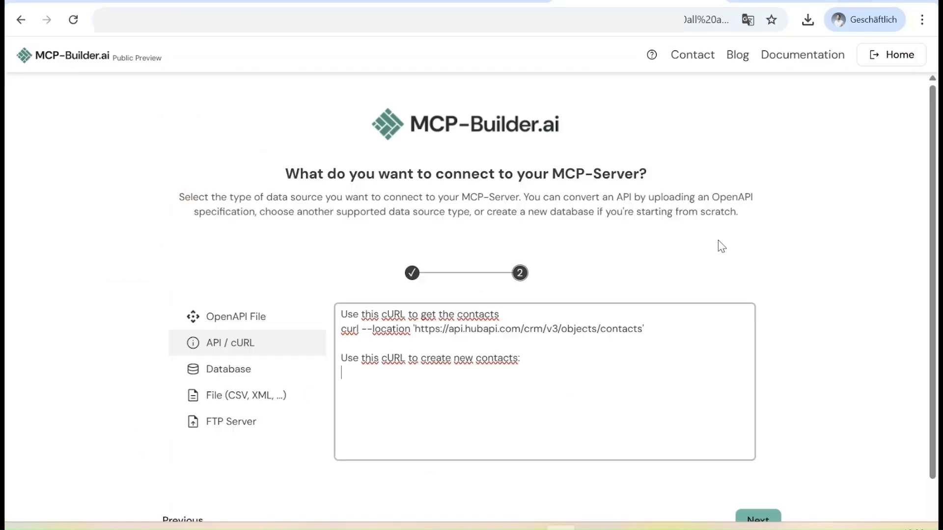
click(505, 396)
key(ctrl+v)
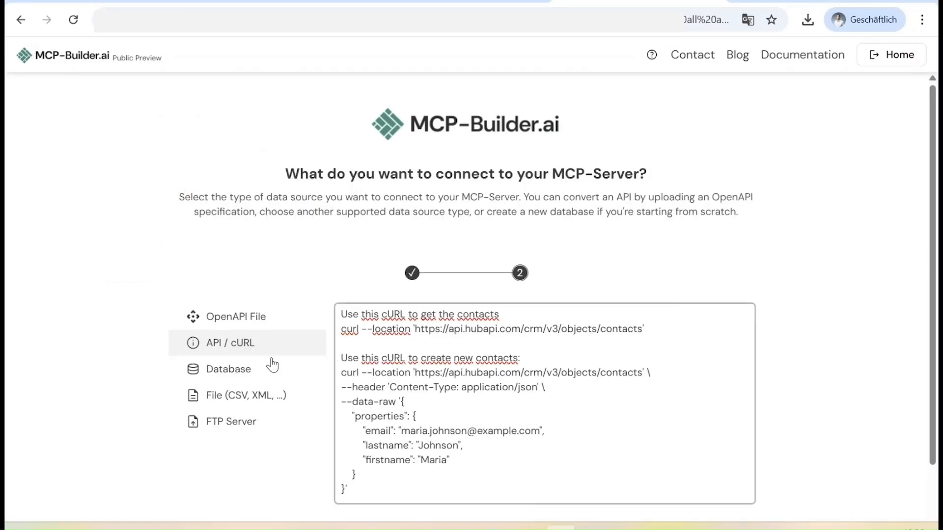
scroll(273, 366, down, 2)
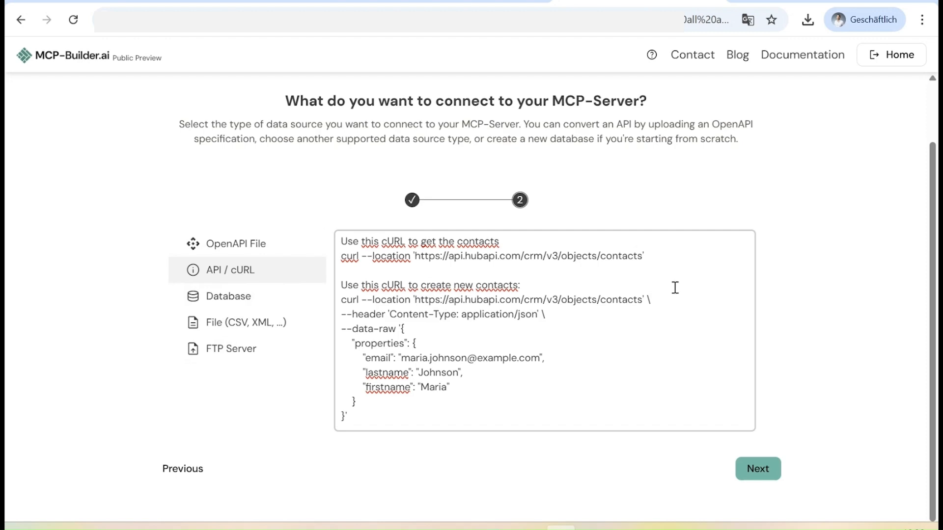
scroll(721, 271, down, 1)
scroll(686, 284, up, 2)
scroll(427, 232, down, 2)
click(748, 439)
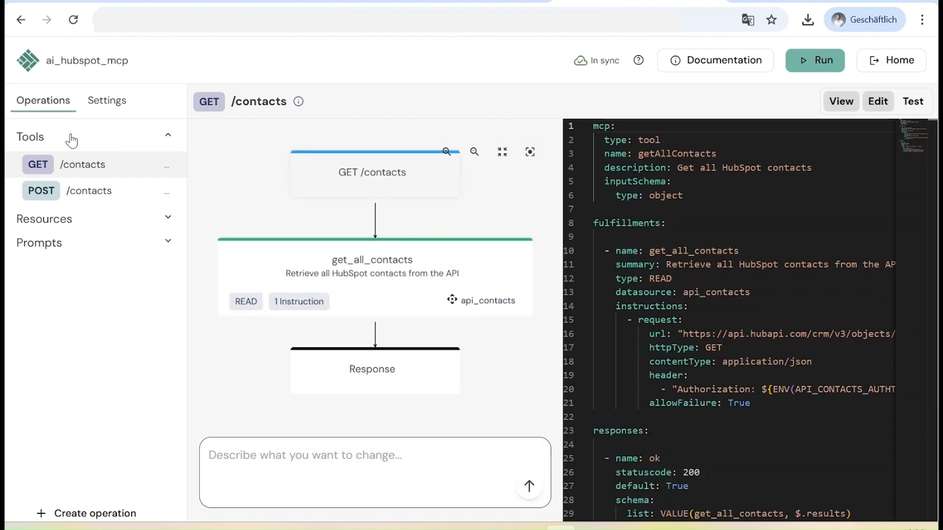
- Examine the generated POST and GET /contacts tools, including the GET tool's fulfillment definition and request URL
click(71, 199)
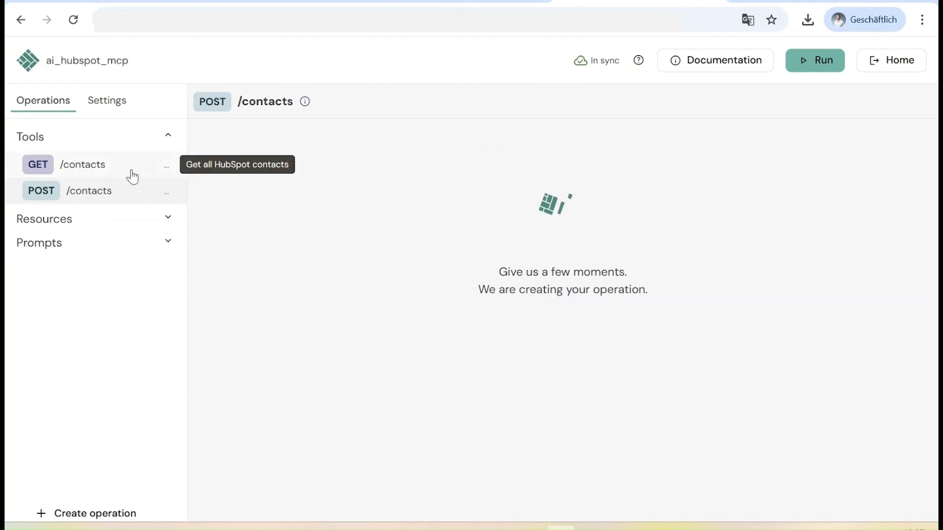
click(131, 178)
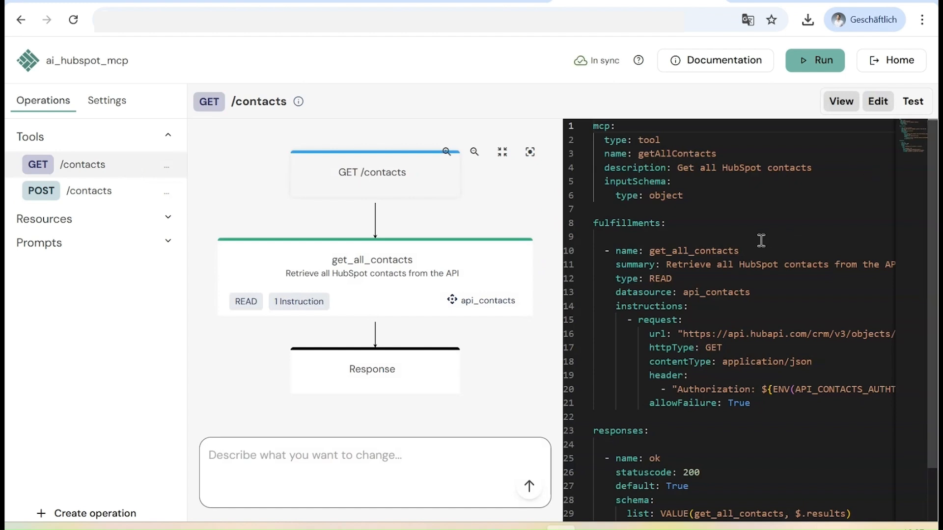
click(721, 249)
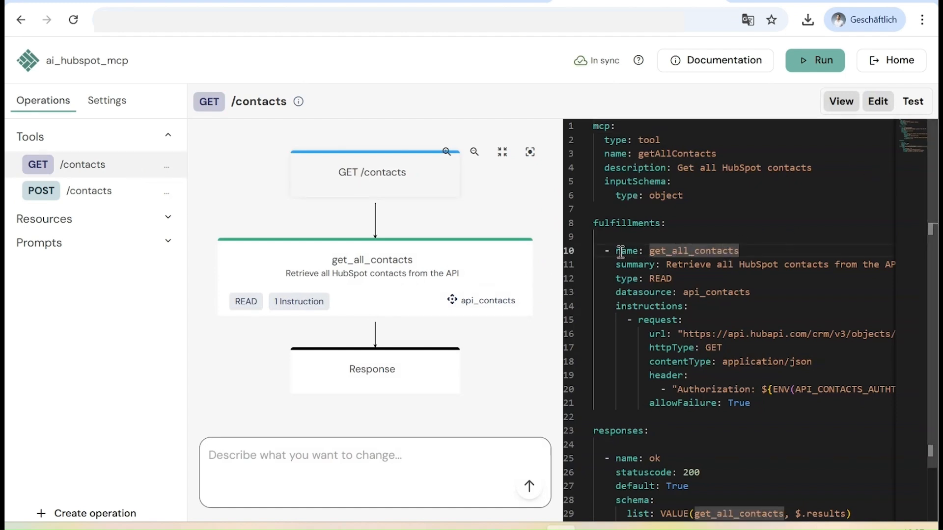
drag(617, 251, 722, 265)
drag(683, 334, 869, 330)
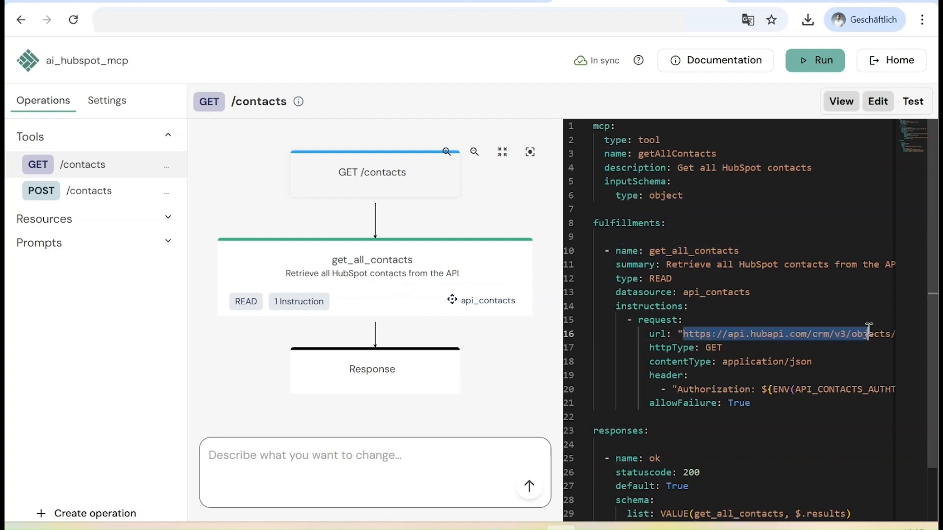
- Review the GET /contacts fulfillment block and examine the POST /contacts flow from required-parameter check through contact insertion to response
drag(594, 251, 765, 398)
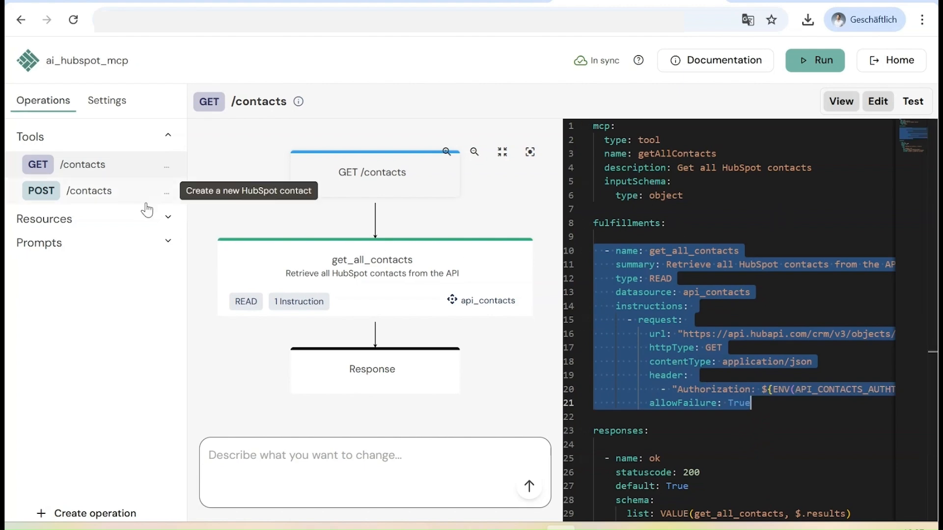
click(112, 202)
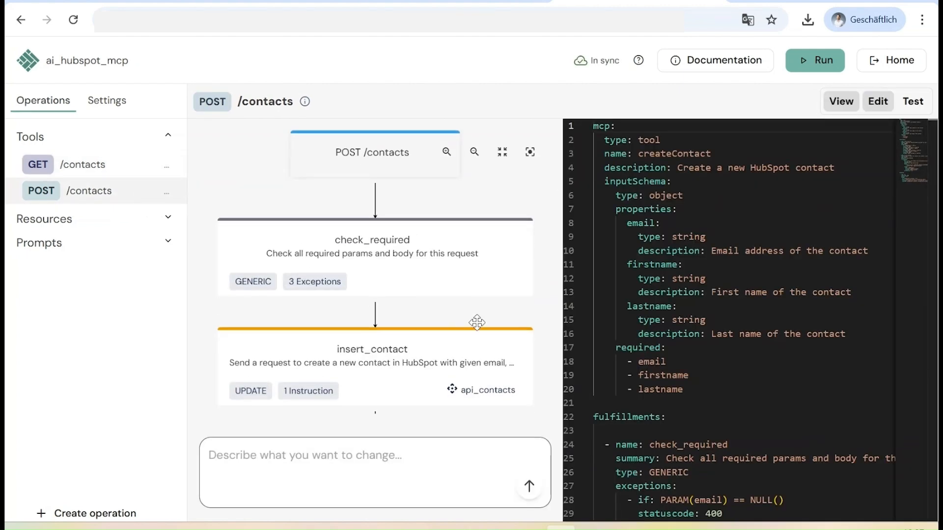
scroll(427, 315, up, 2)
scroll(390, 246, down, 3)
drag(413, 307, 404, 262)
scroll(364, 311, up, 1)
scroll(364, 310, up, 1)
scroll(411, 326, down, 2)
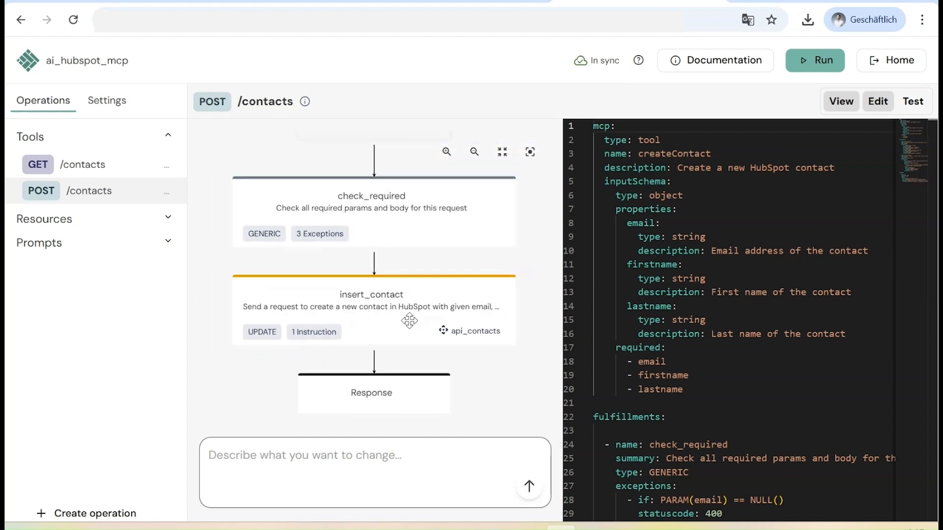
click(340, 465)
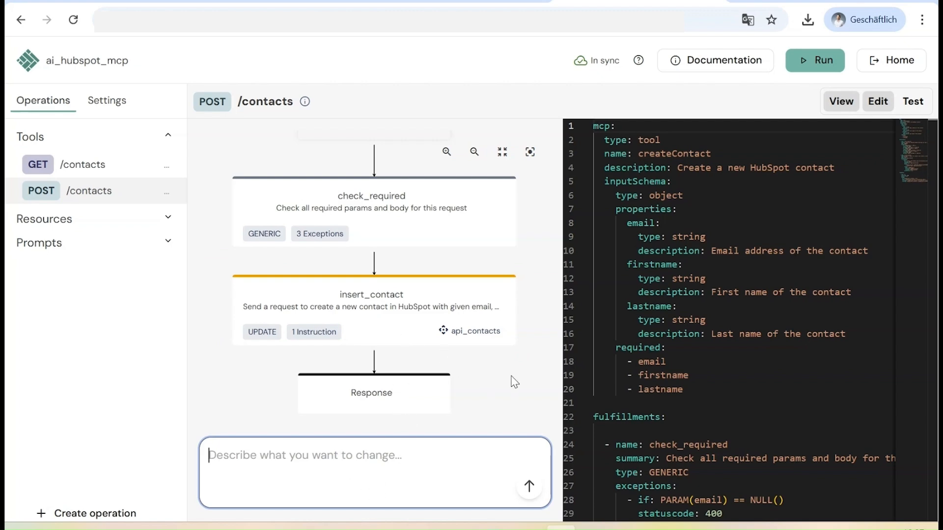
- Examine the POST /contacts definition: the parameter checks, the insert_contact request and schema, and the response fields
scroll(687, 339, down, 7)
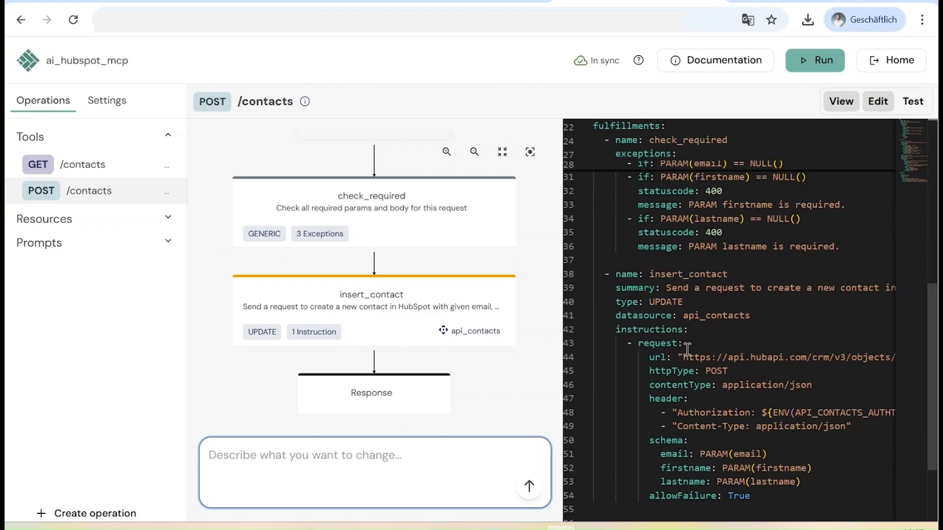
scroll(687, 348, up, 5)
scroll(704, 313, down, 4)
scroll(704, 314, down, 3)
drag(687, 309, 800, 318)
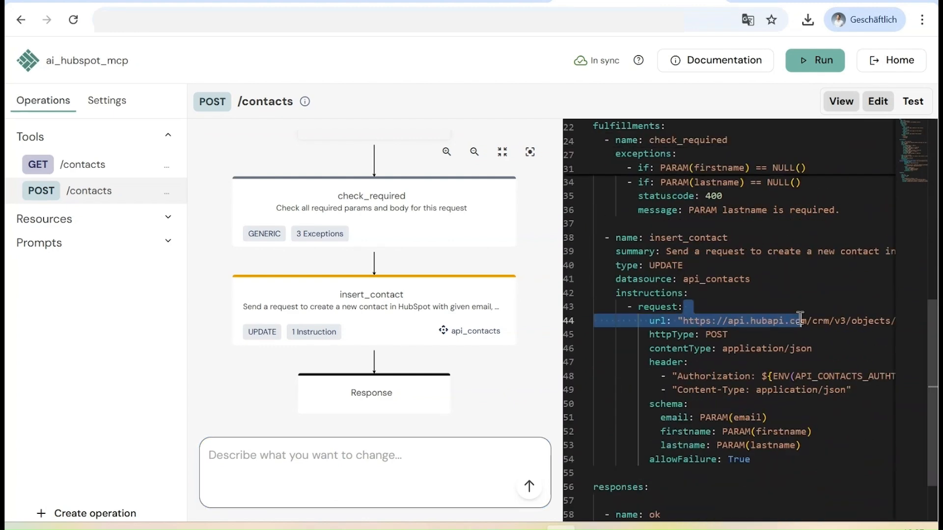
scroll(721, 411, down, 3)
click(646, 466)
key(Down)
key(Down)
key(Down)
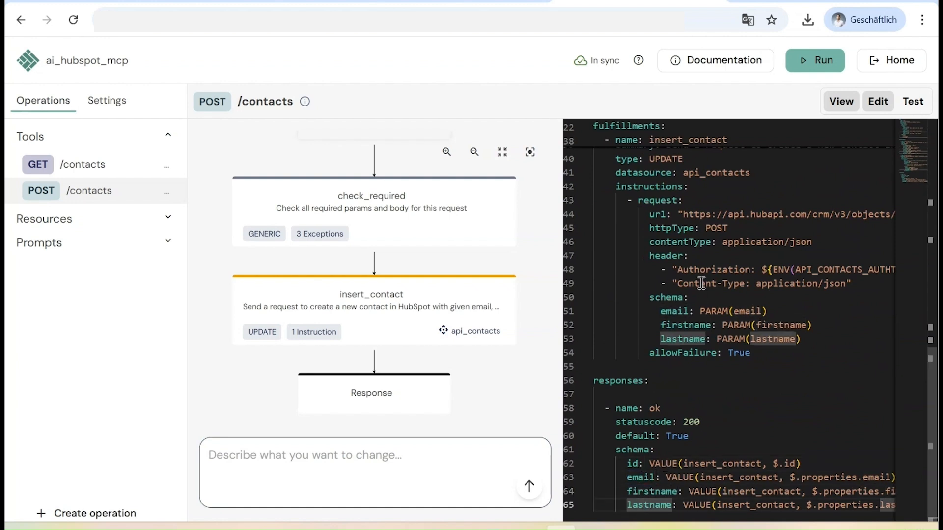
- Open the GET /contacts tool in test mode and paste the HubSpot access token as the API_CONTACTS_AUTHTOKEN credential
click(74, 171)
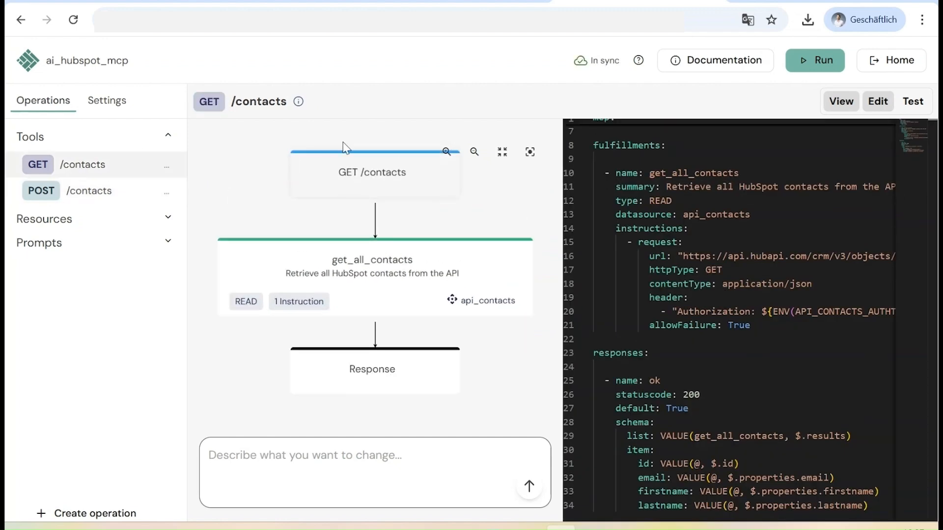
click(871, 109)
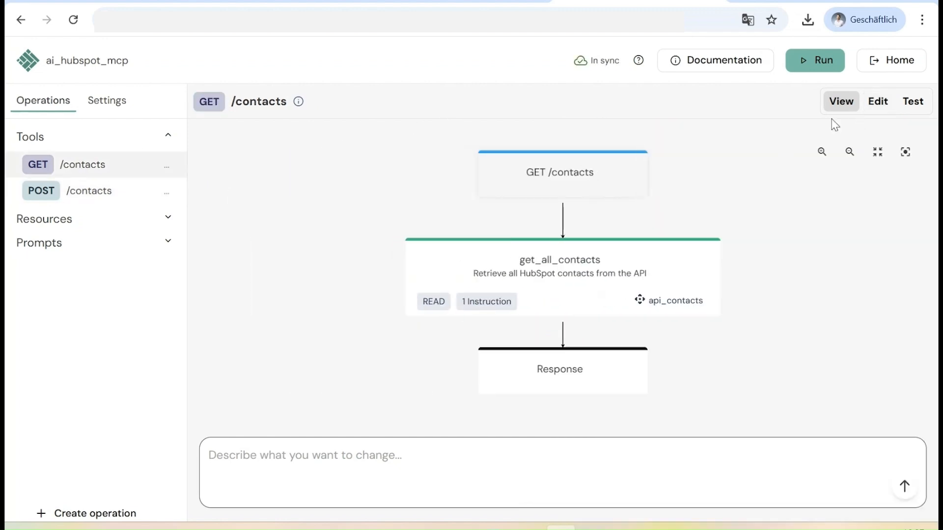
click(913, 103)
click(838, 213)
drag(578, 216, 722, 215)
double_click(664, 218)
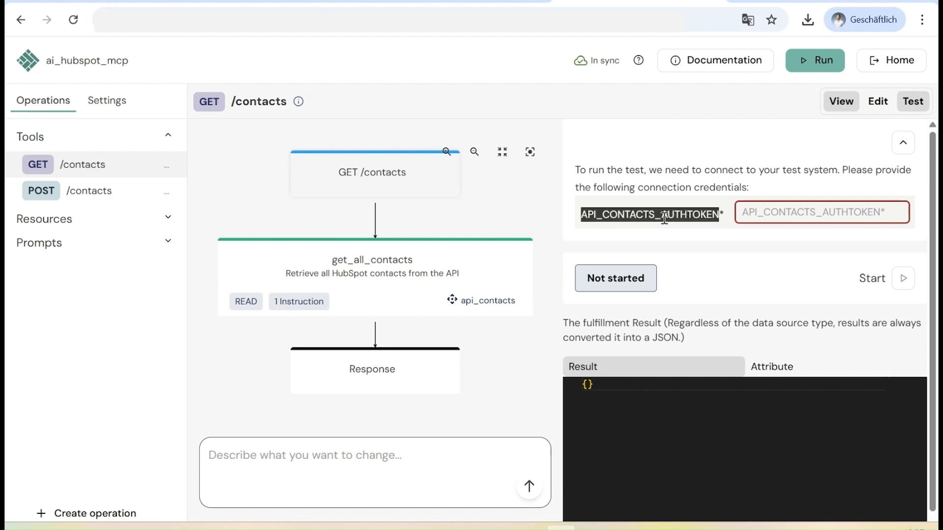
click(781, 216)
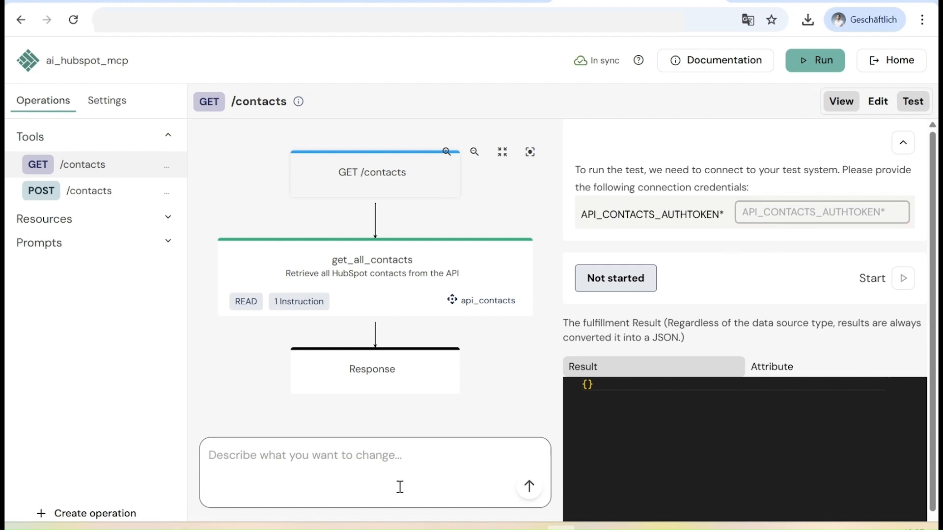
click(769, 212)
key(ctrl+v)
click(783, 247)
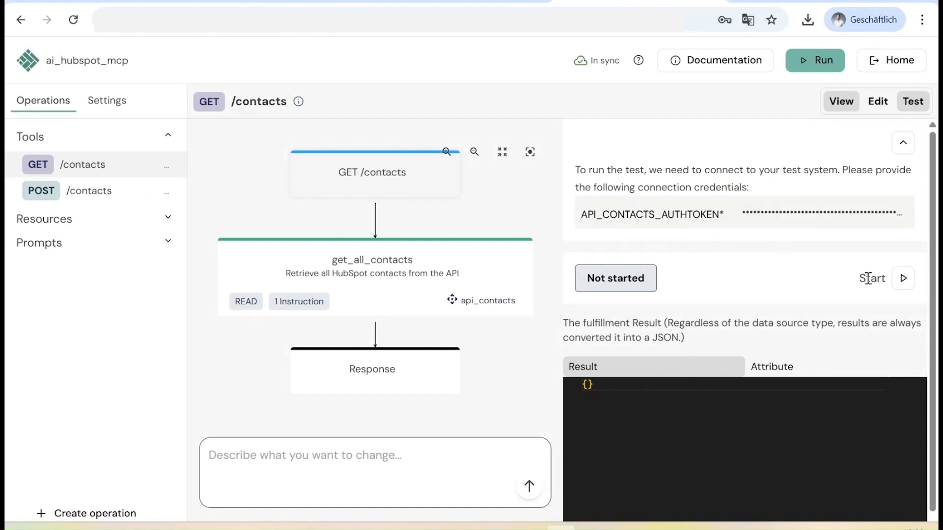
- Run the get_all_contacts fulfillment test and compare the returned contact data with the contact list in HubSpot
click(903, 278)
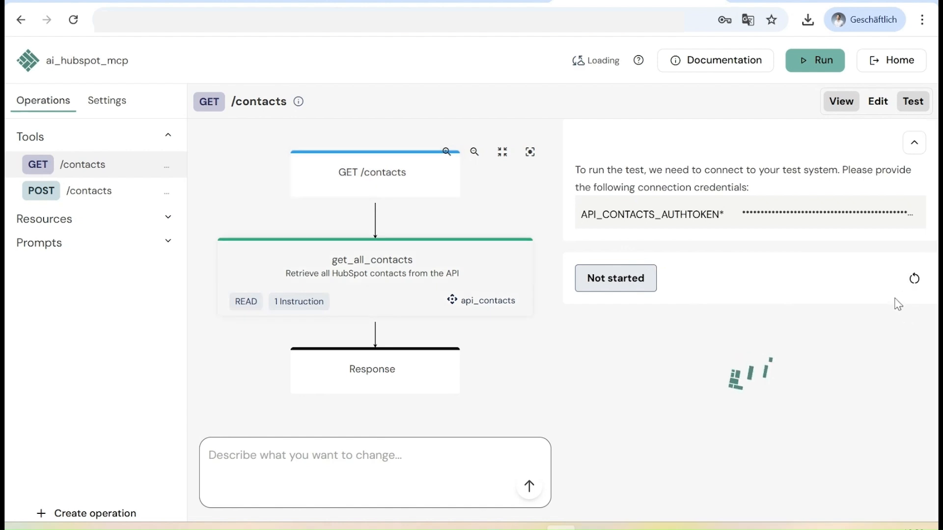
scroll(768, 265, down, 1)
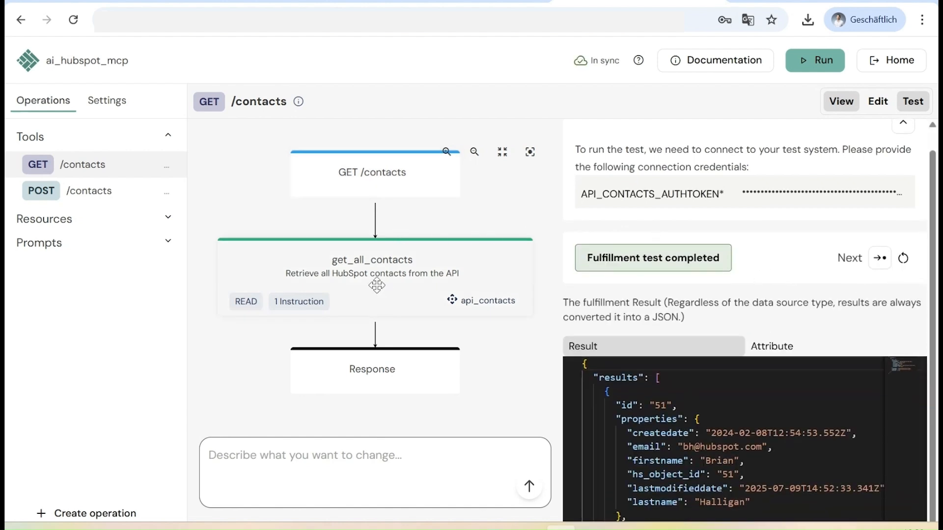
scroll(699, 418, down, 1)
scroll(699, 419, up, 1)
drag(632, 433, 762, 448)
scroll(759, 455, down, 2)
scroll(744, 437, up, 1)
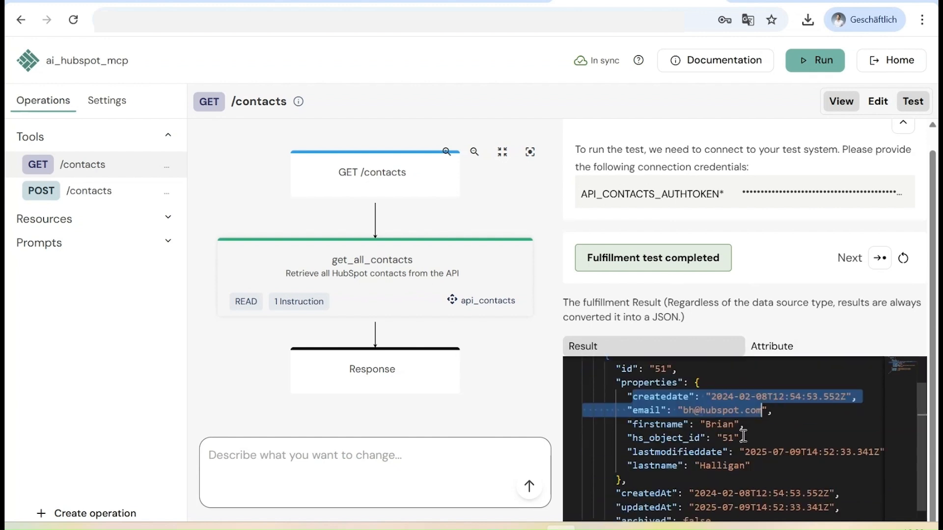
double_click(713, 423)
scroll(743, 433, down, 1)
double_click(724, 429)
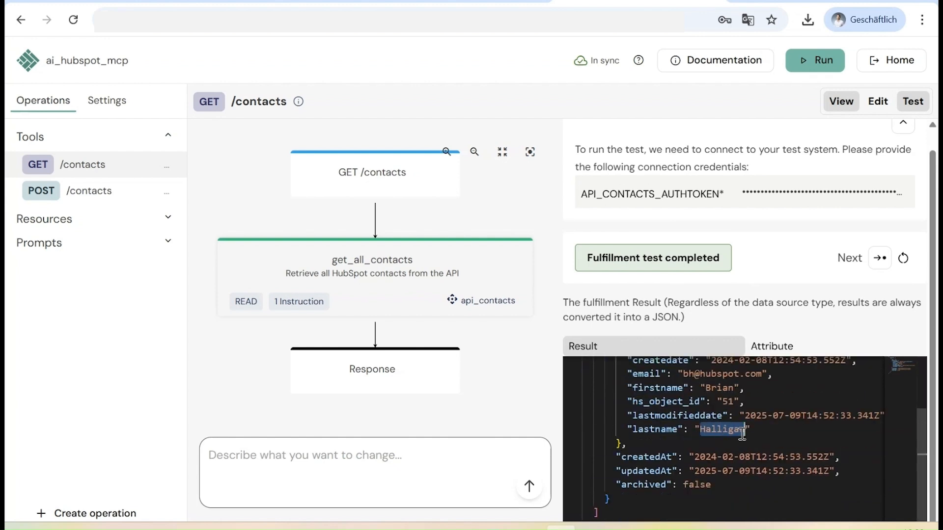
double_click(755, 467)
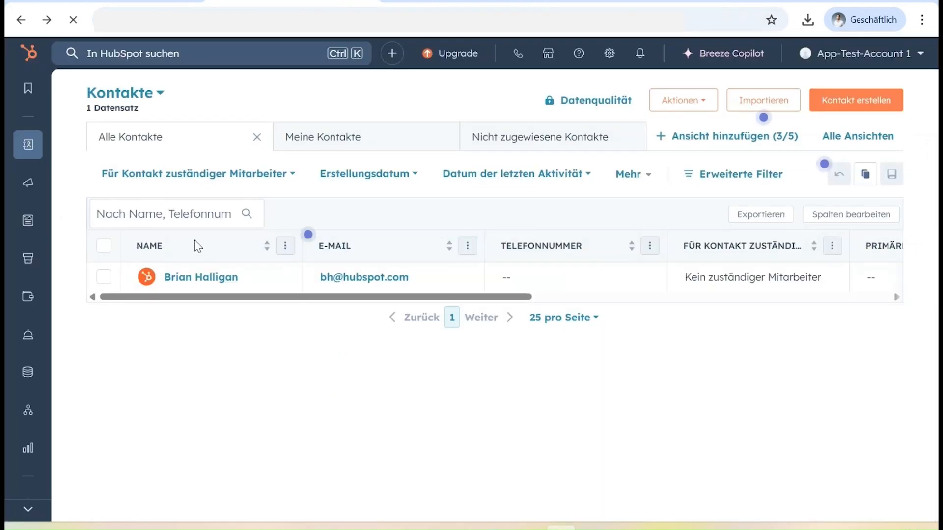
key(F5)
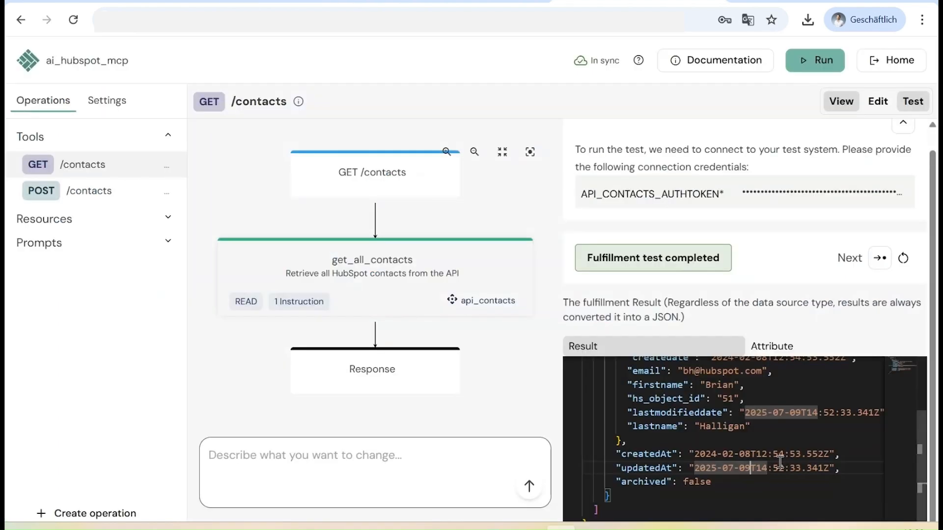
- Advance the GET /contacts test to its Response stage and check the email and name fields in the endpoint's result
click(877, 257)
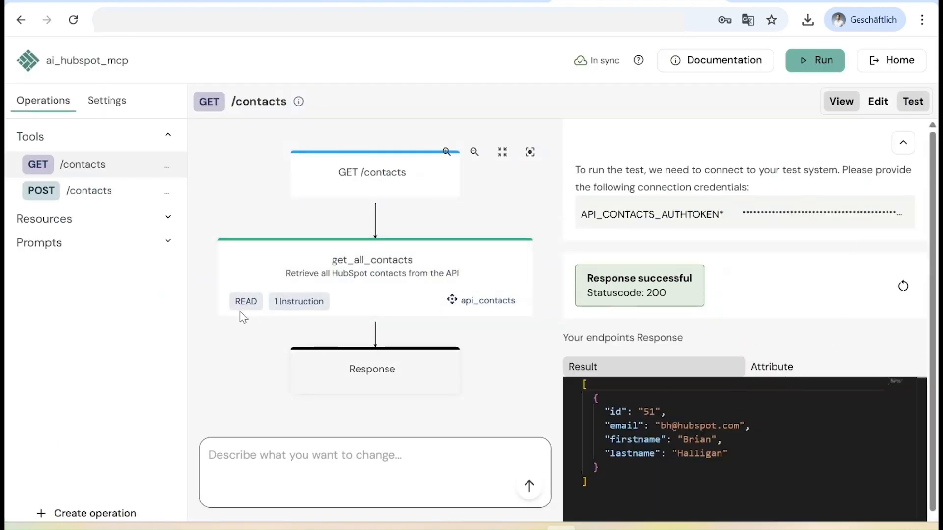
double_click(618, 426)
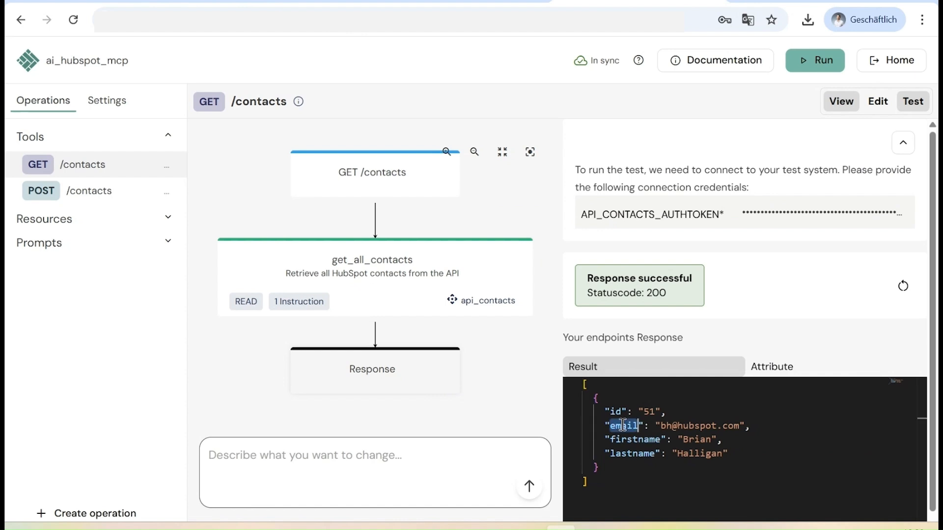
double_click(630, 452)
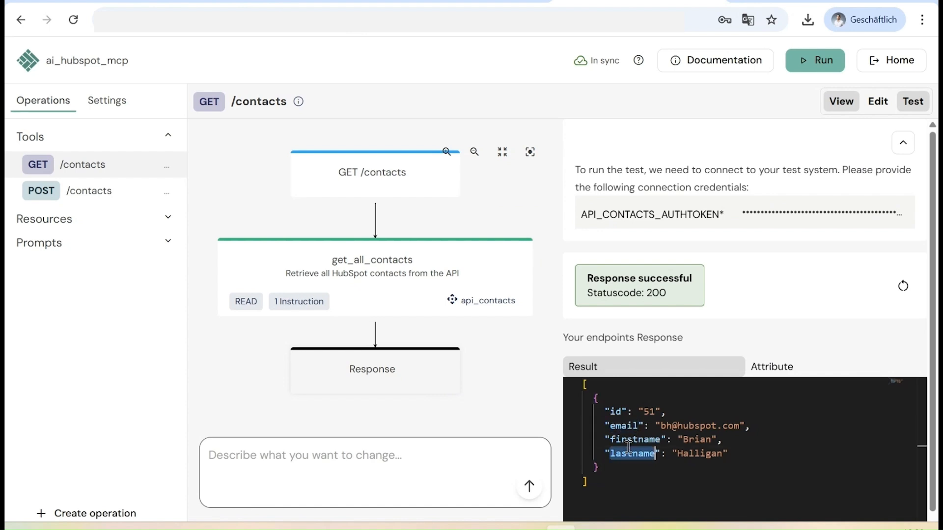
click(633, 473)
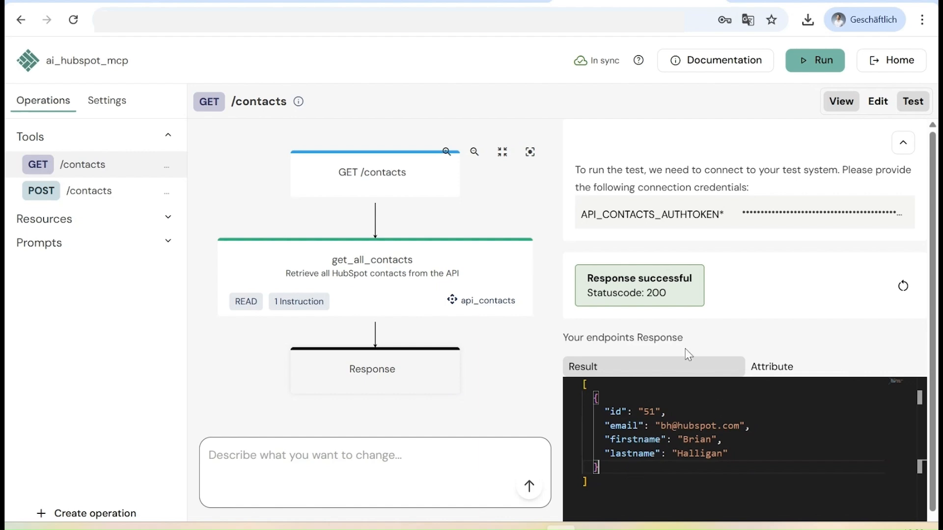
scroll(486, 304, up, 1)
scroll(660, 234, down, 1)
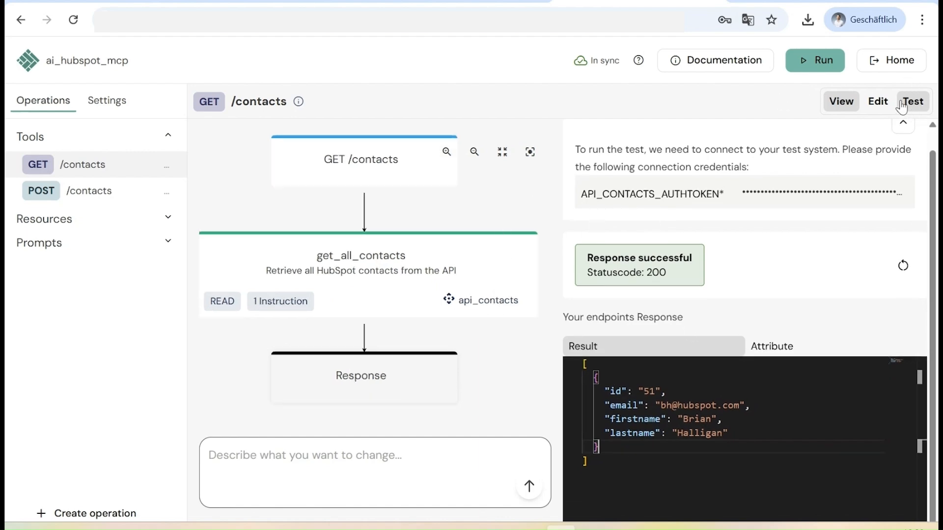
- Return to the tool's edit view, open the server's run options and download the Local (STDIO) executable apichap_ai_hubspot_mcp.jar
click(878, 102)
click(798, 63)
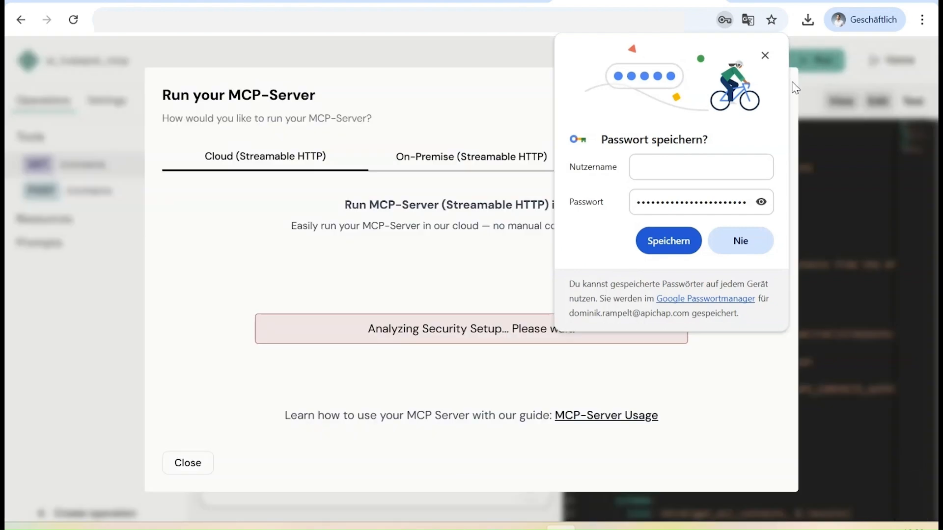
click(765, 55)
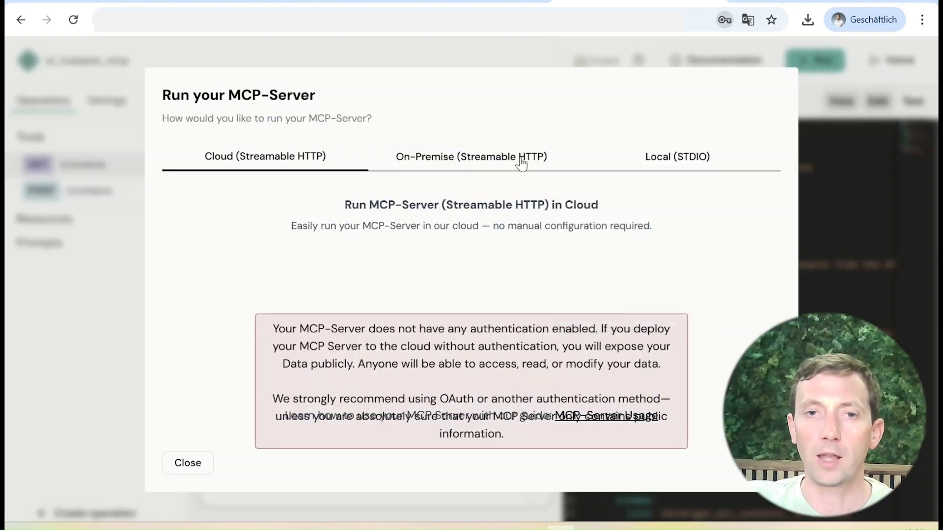
click(442, 164)
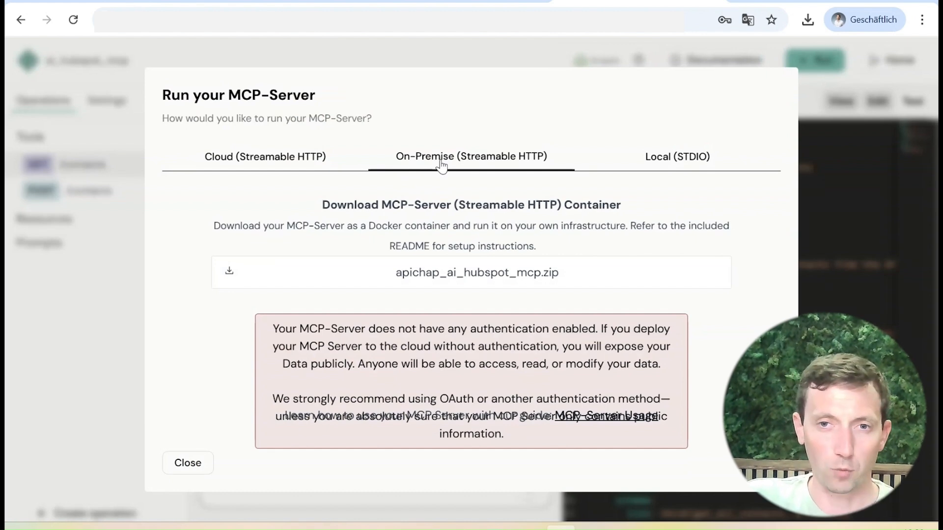
click(686, 166)
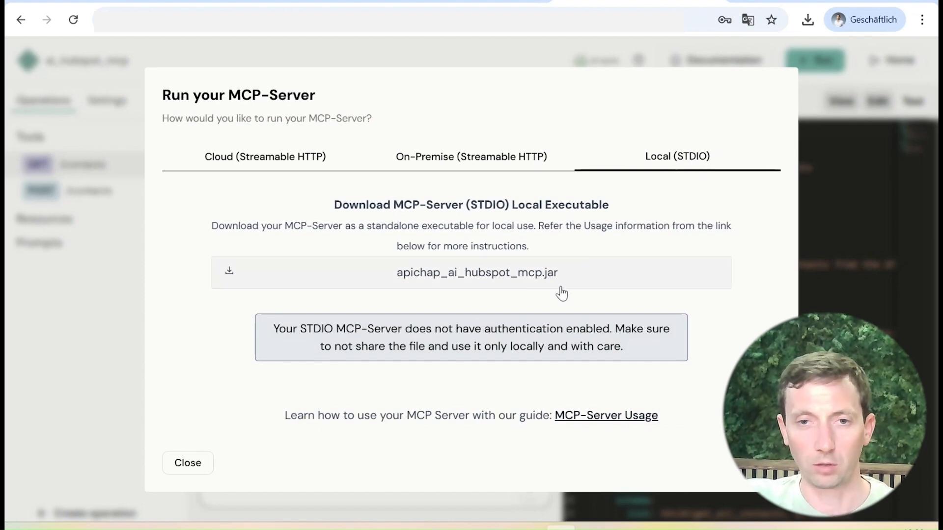
click(547, 283)
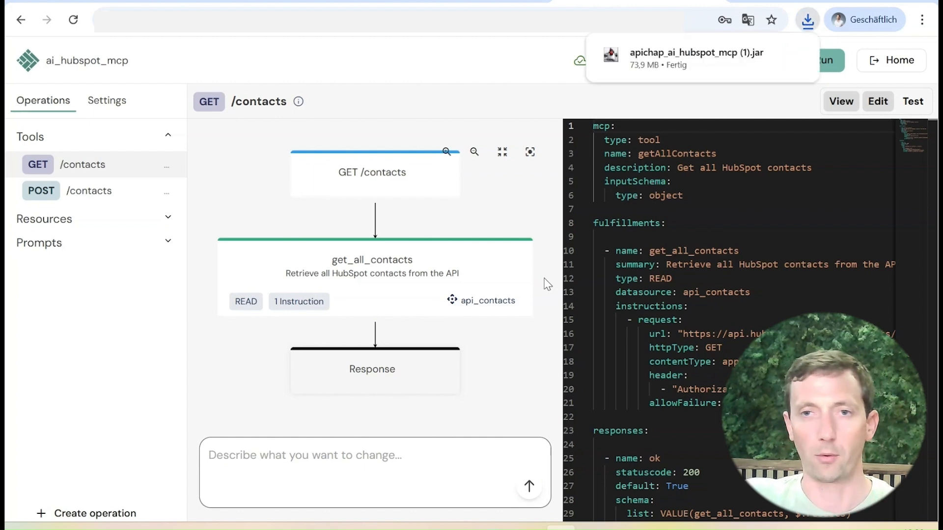
- Move the downloaded apichap_ai_hubspot_mcp (1).jar from the Downloads folder into the mcp folder
click(769, 57)
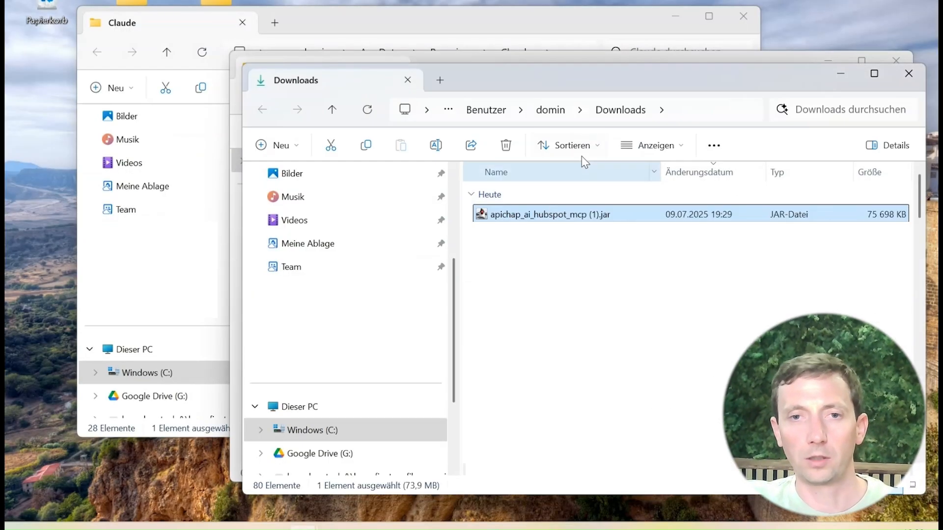
click(569, 235)
click(558, 215)
key(ctrl+x)
click(908, 71)
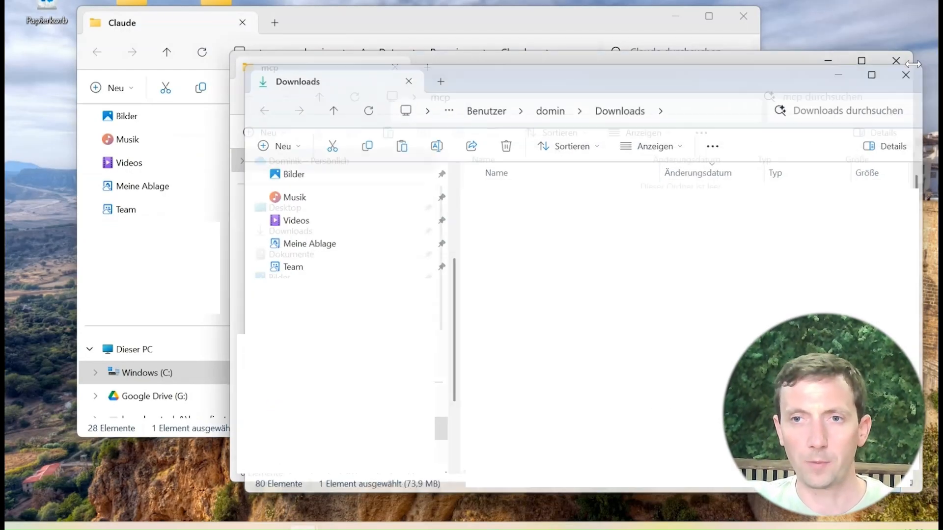
drag(572, 87, 489, 98)
key(ctrl+v)
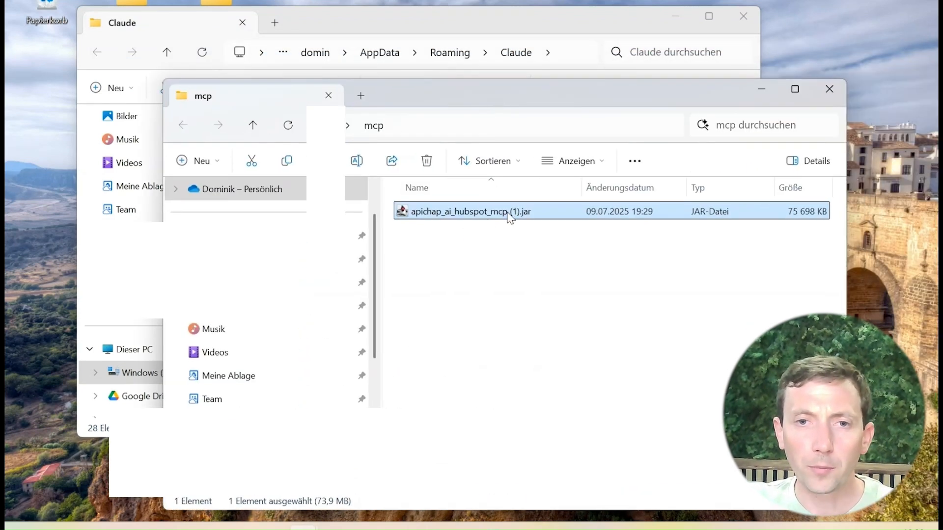
- Rename the JAR file in the mcp folder to apichap_ai_hubspot_mcp.jar
key(F2)
click(509, 212)
key(Delete)
key(Delete)
key(Delete)
key(Delete)
click(528, 278)
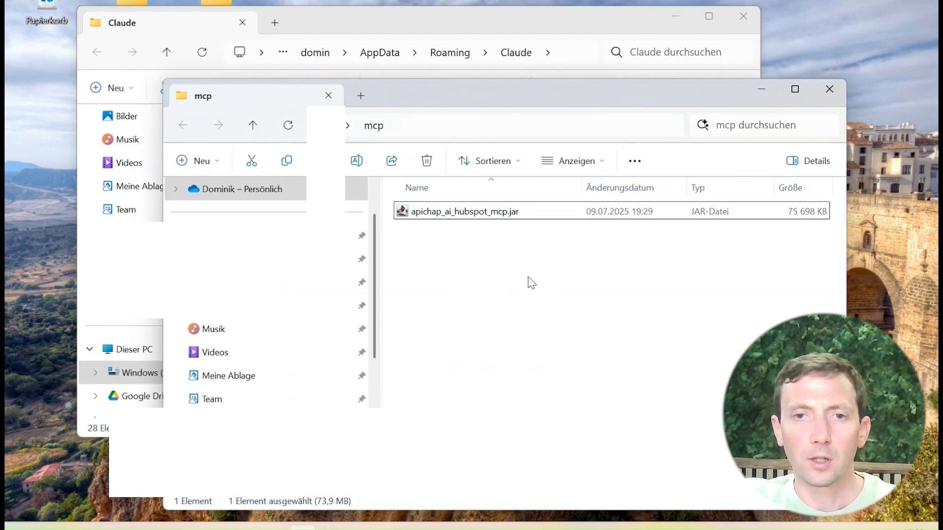
- Switch to Claude Desktop and open its application settings
mouse_move(625, 527)
click(626, 455)
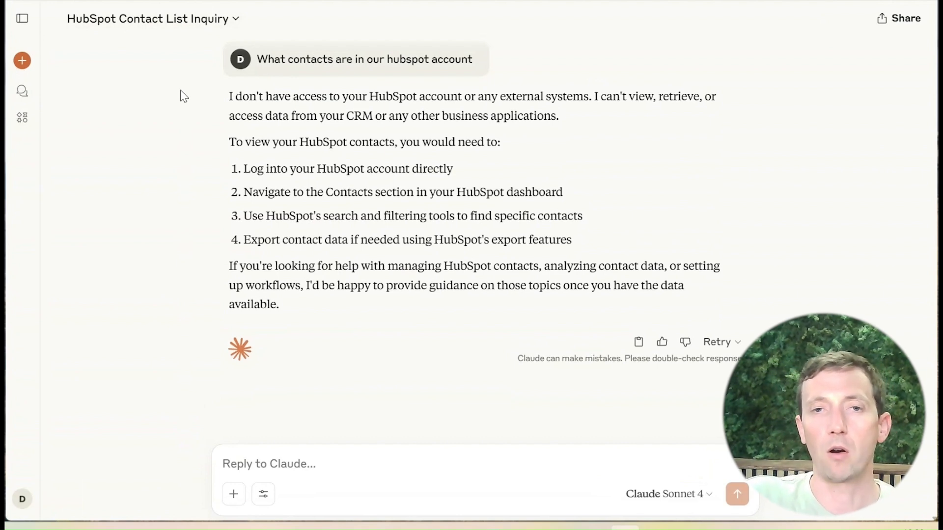
click(22, 7)
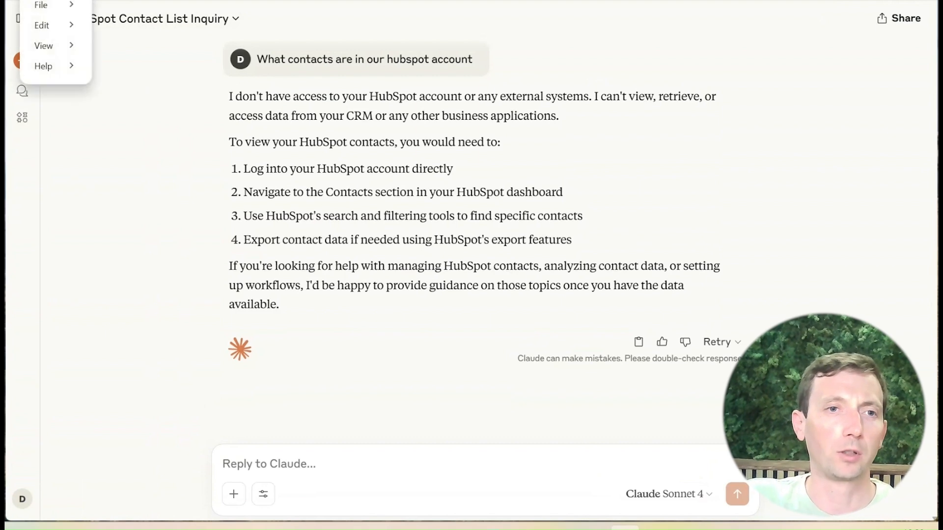
mouse_move(51, 6)
click(124, 26)
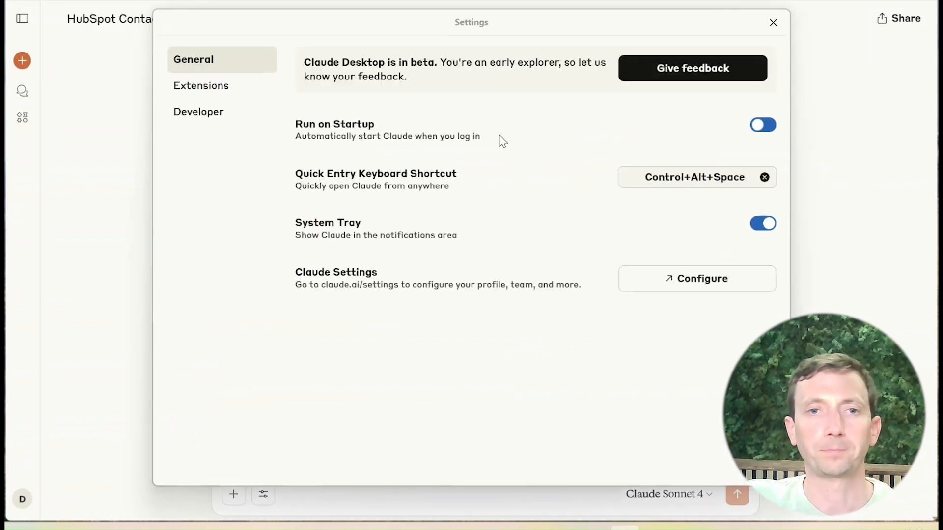
- Open the developer settings' MCP configuration location and open claude_desktop_config.json in Notepad++
click(206, 120)
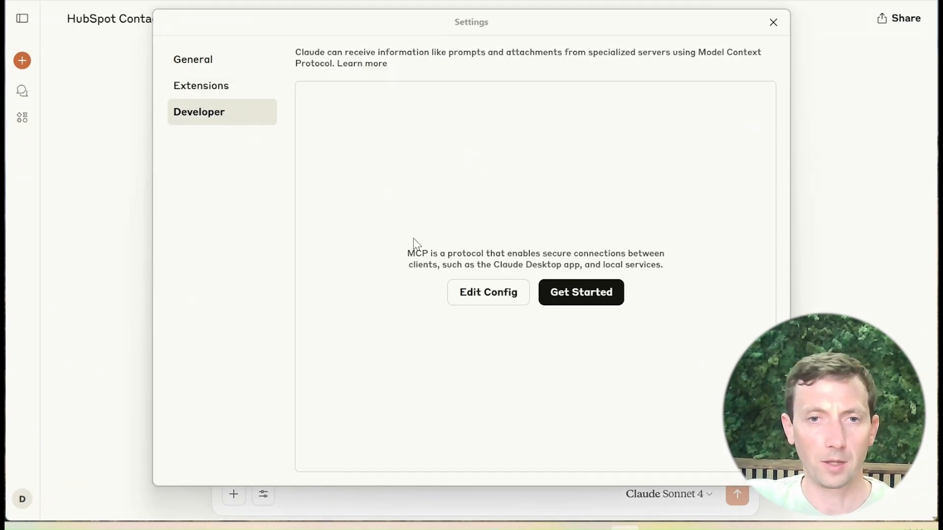
click(464, 294)
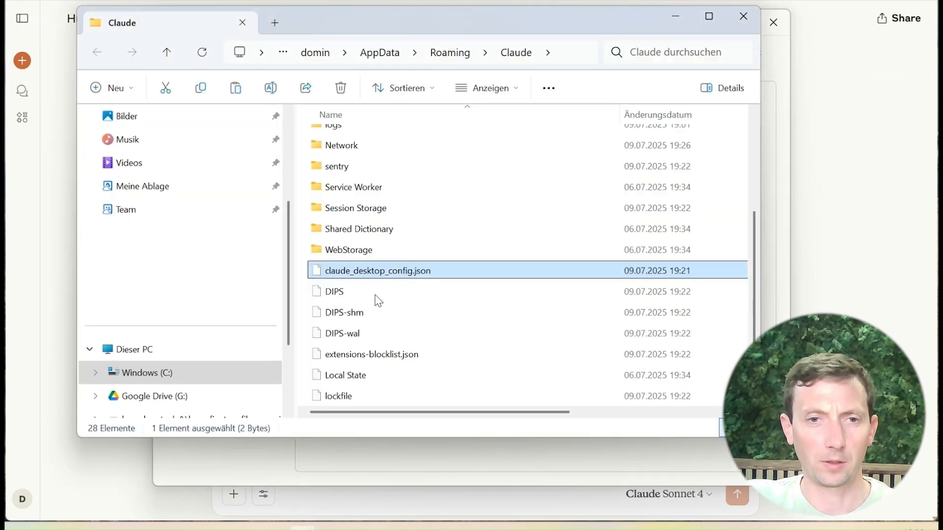
right_click(394, 274)
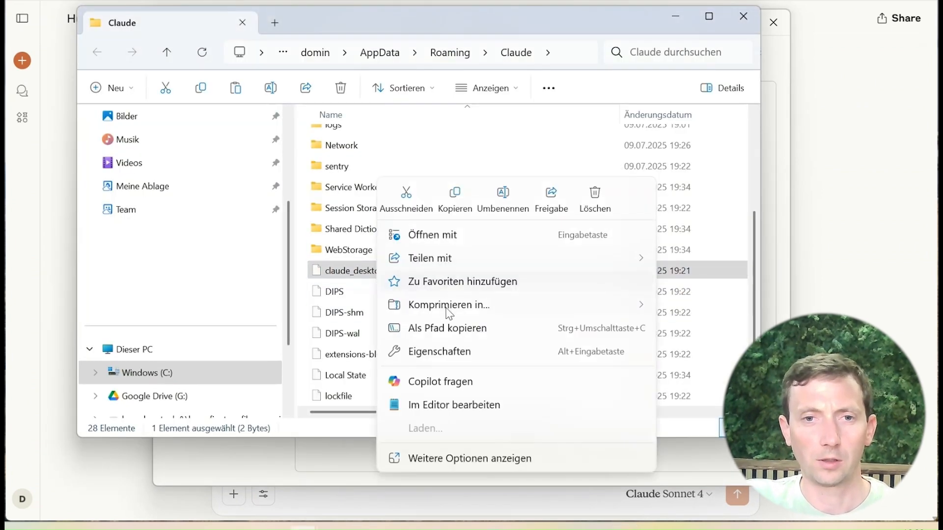
click(414, 426)
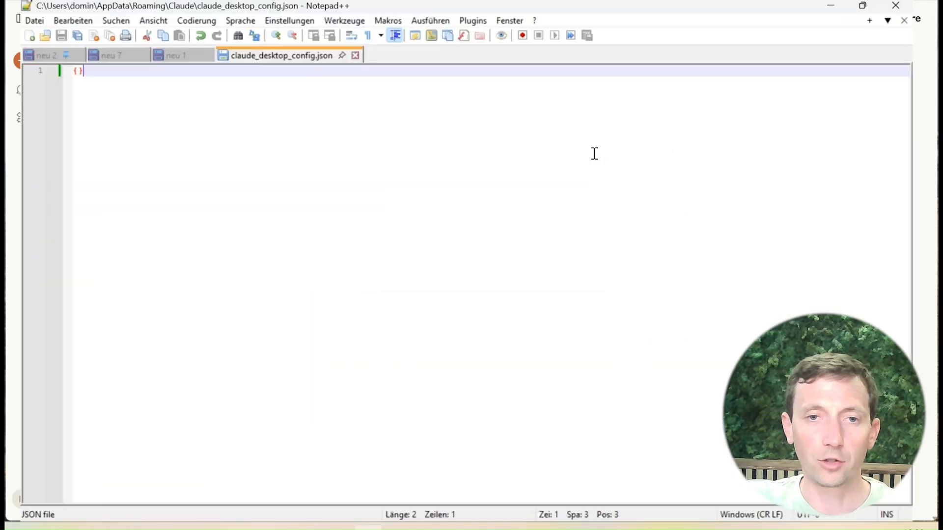
- Replace the contents of claude_desktop_config.json with the mcp-hubspot server configuration copied from neu 2, including the API auth token
key(ctrl+a)
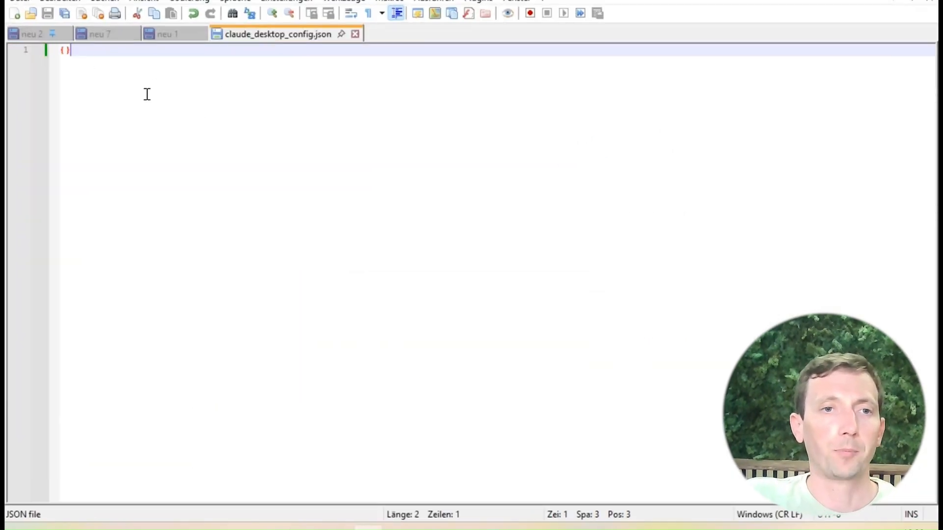
click(145, 92)
click(20, 34)
click(96, 203)
key(ctrl+a)
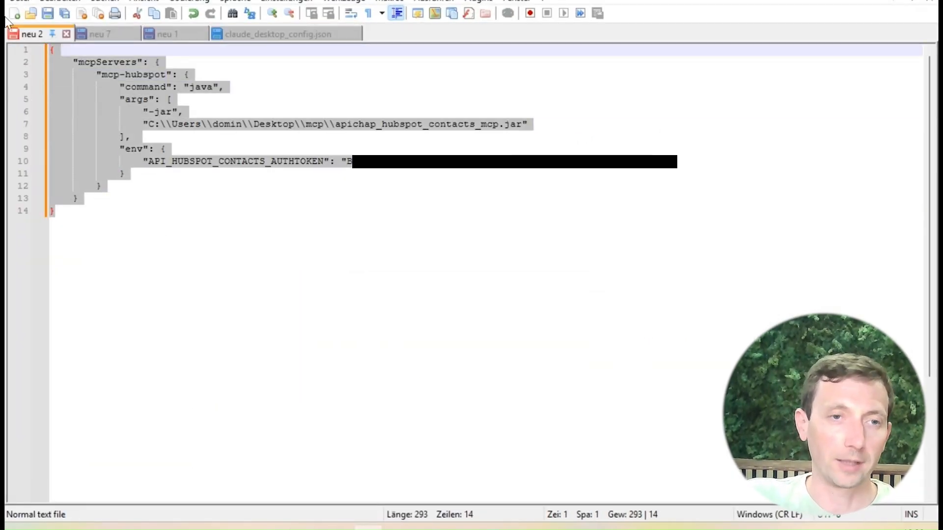
key(ctrl+c)
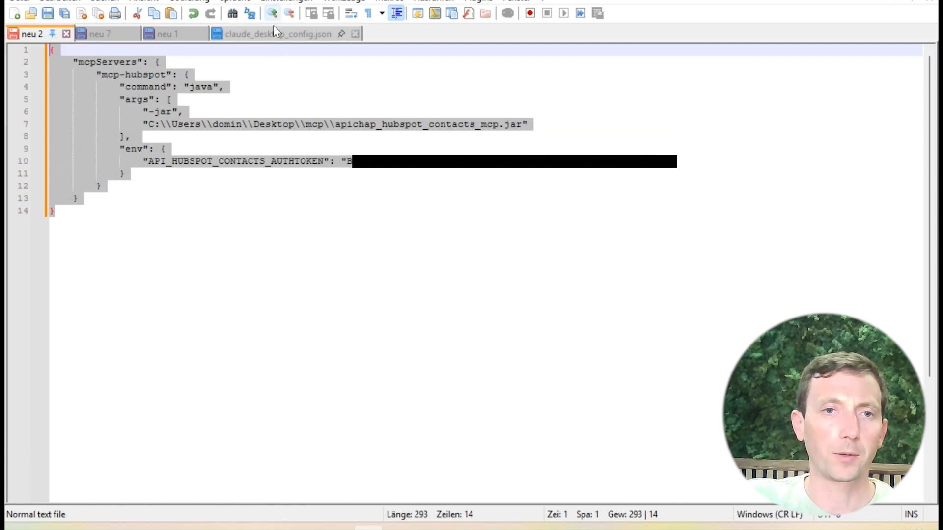
click(273, 34)
key(ctrl+a)
key(ctrl+v)
- Review the mcp-hubspot entry's server name, args, JAR path and API_HUBSPOT_CONTACTS_AUTHTOKEN variable
click(115, 65)
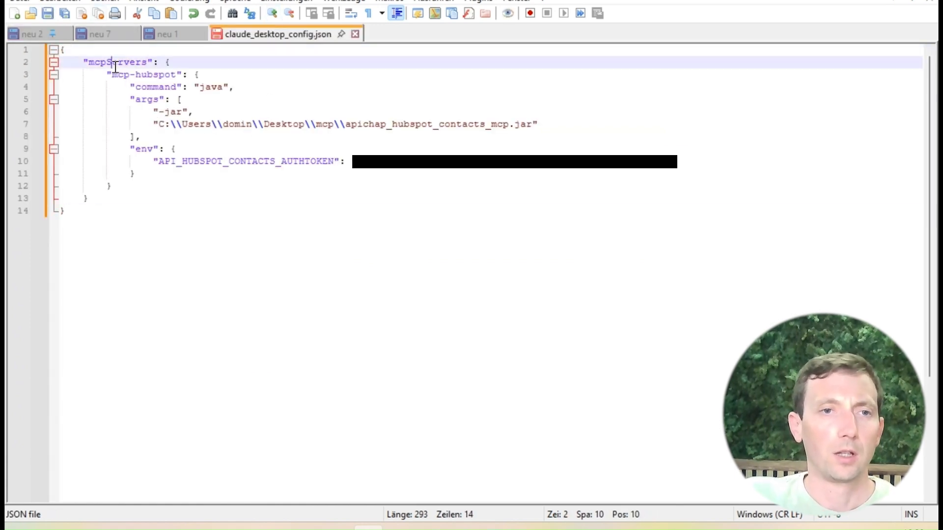
click(131, 75)
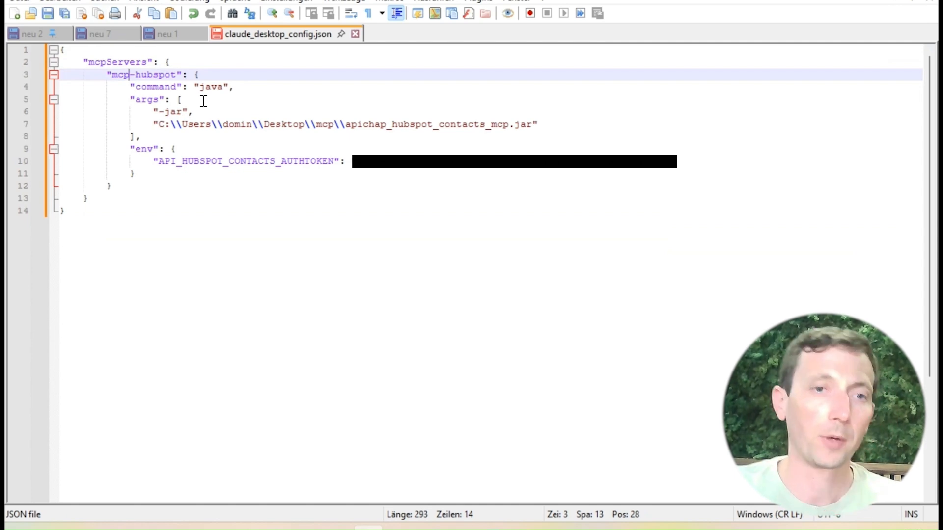
double_click(151, 102)
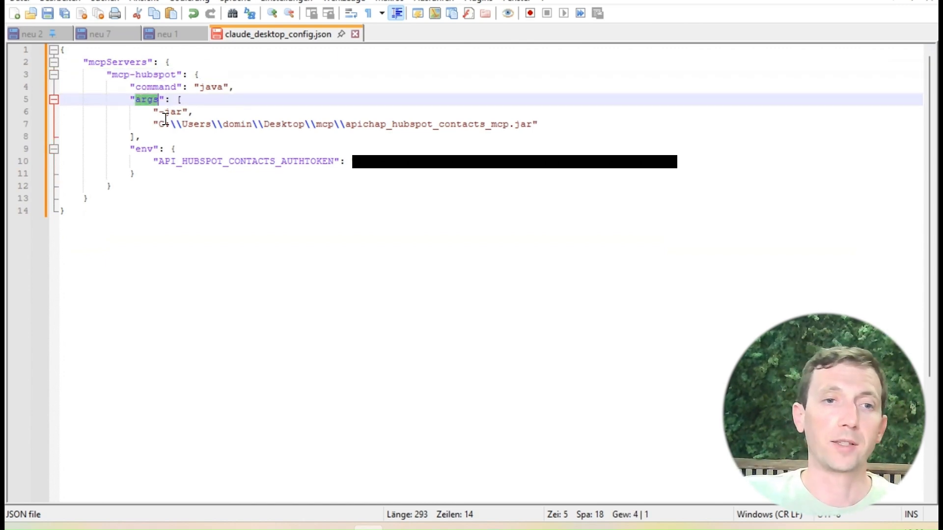
double_click(494, 124)
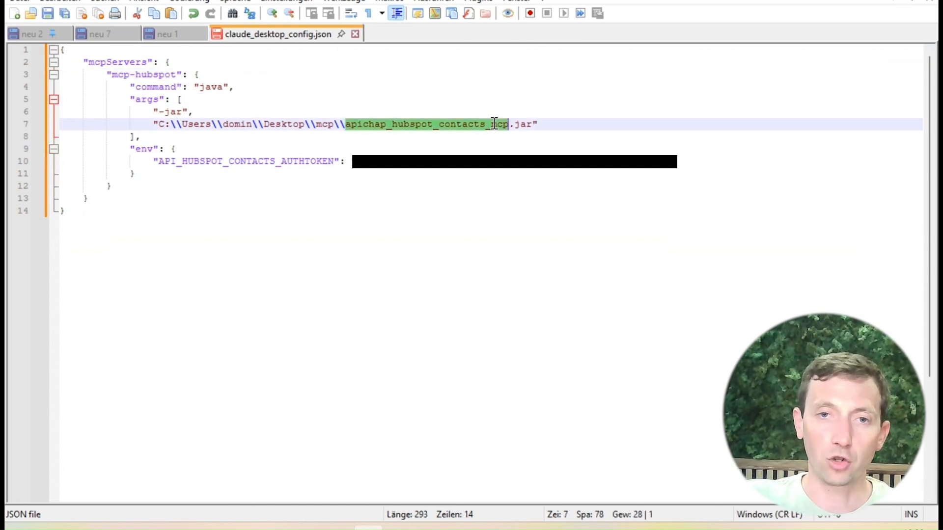
double_click(276, 161)
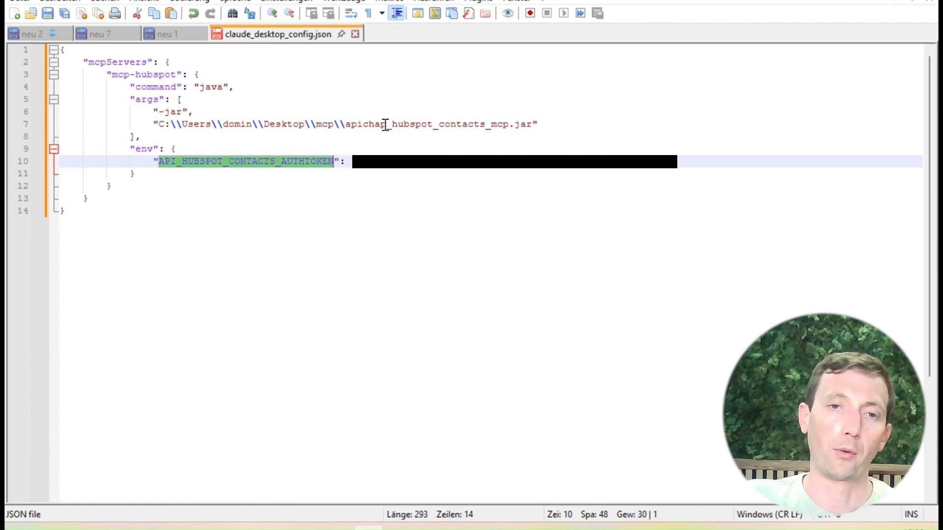
- Change the JAR name in the args path to apichap_ai_hubspot_mcp, copied from the file in the mcp folder, and save the configuration
double_click(418, 123)
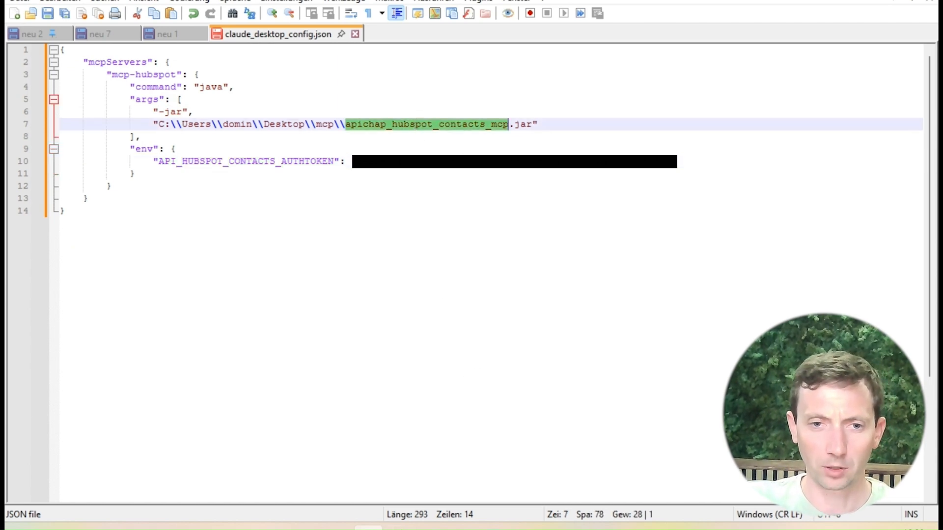
mouse_move(304, 525)
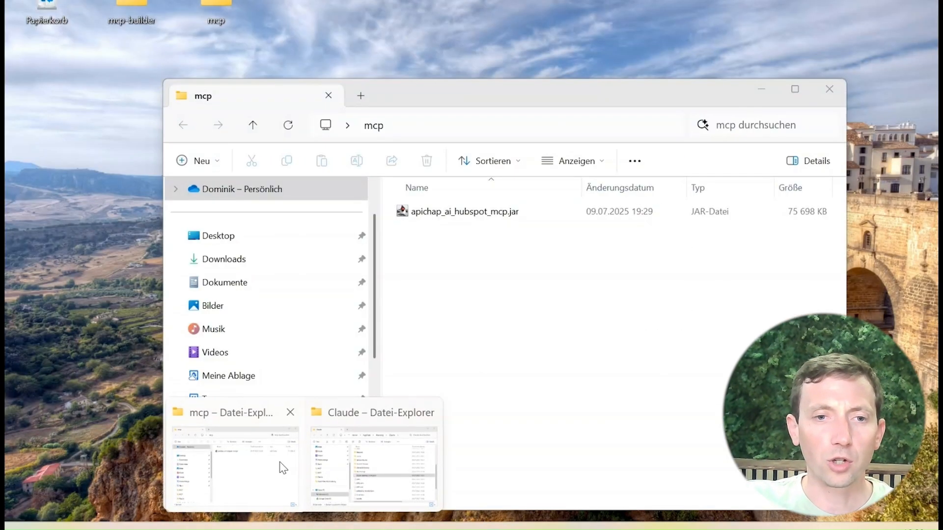
click(275, 467)
click(441, 213)
click(452, 212)
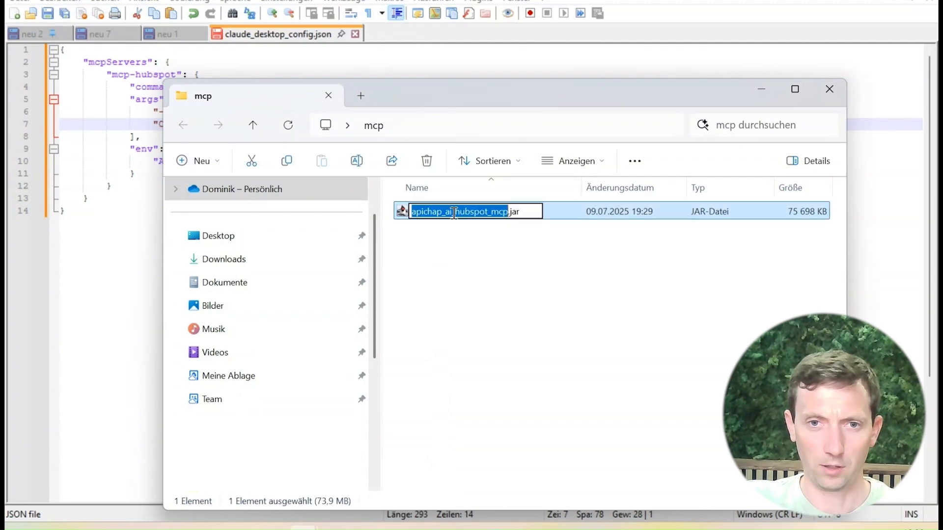
key(ctrl+c)
key(alt+Tab)
key(ctrl+v)
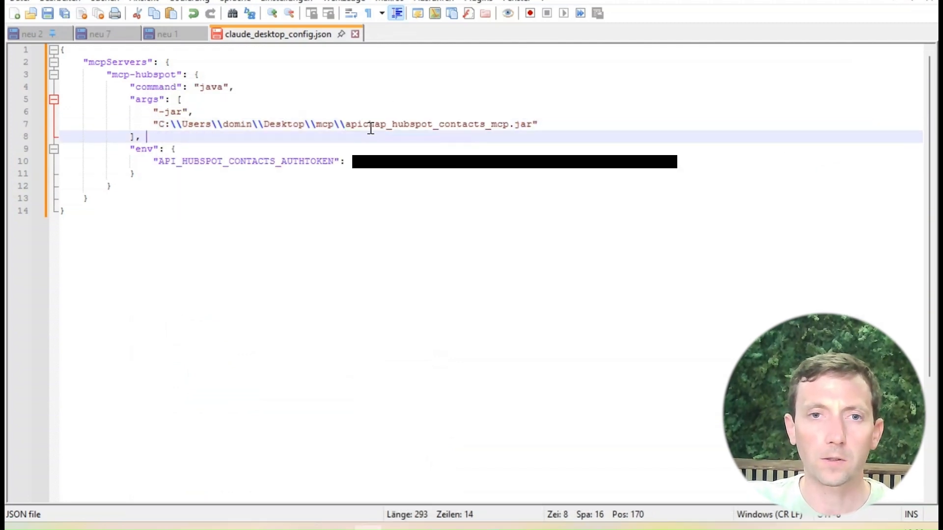
key(ctrl+s)
click(468, 156)
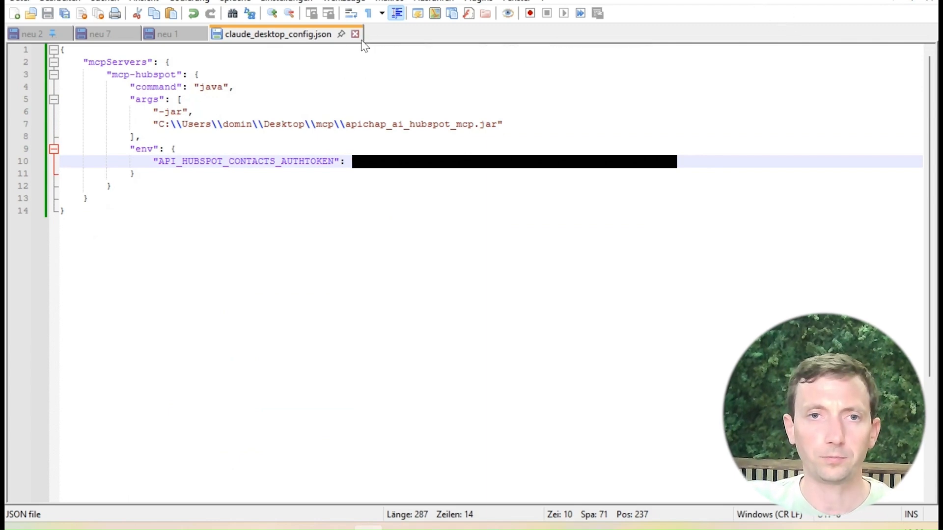
- Switch to Claude Desktop, close its settings, quit the application and launch it again
key(alt+Tab)
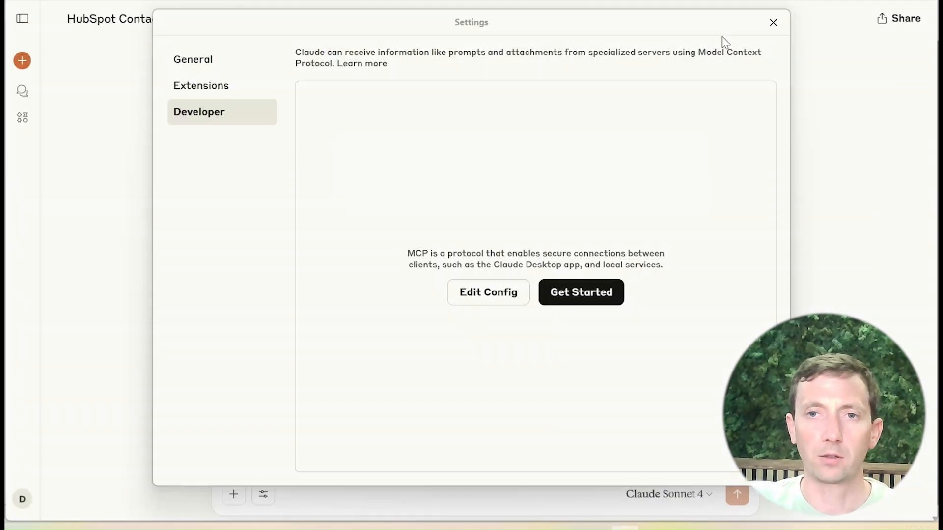
click(772, 22)
click(697, 526)
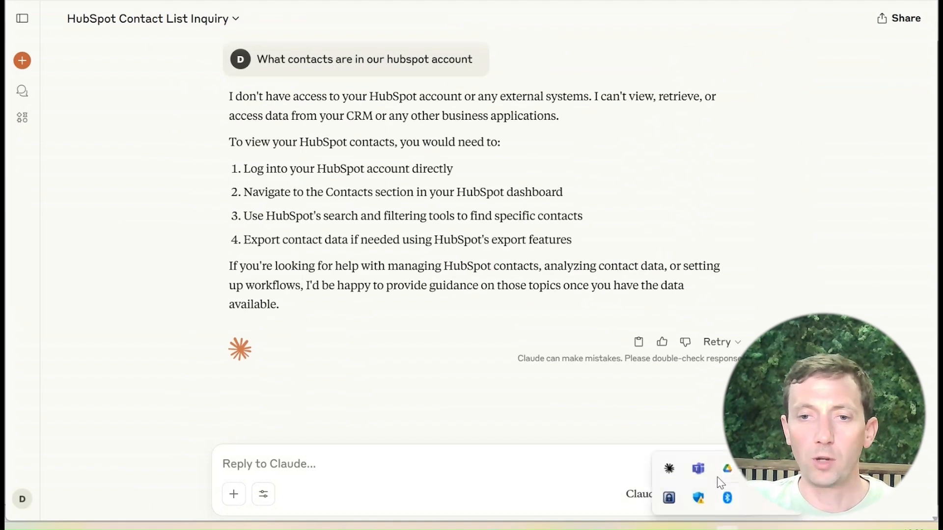
click(698, 526)
key(alt+Tab)
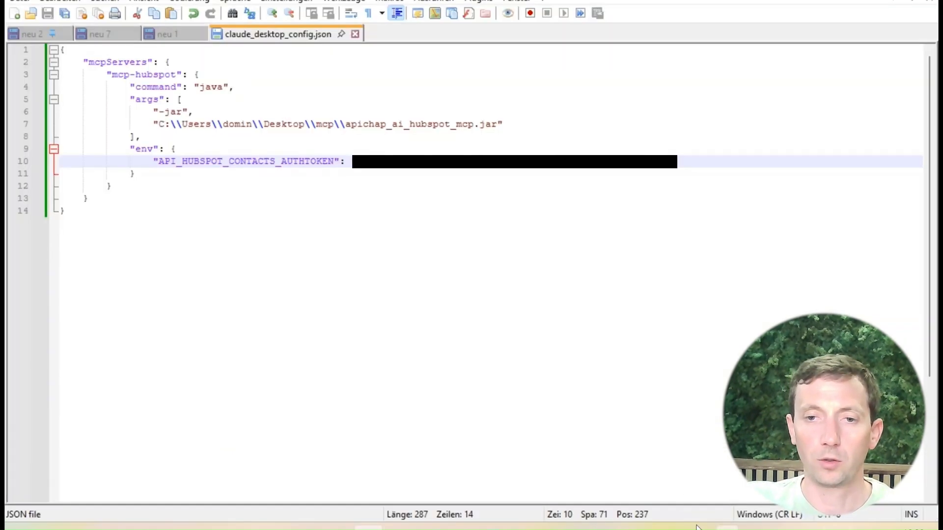
key(super)
text(clau)
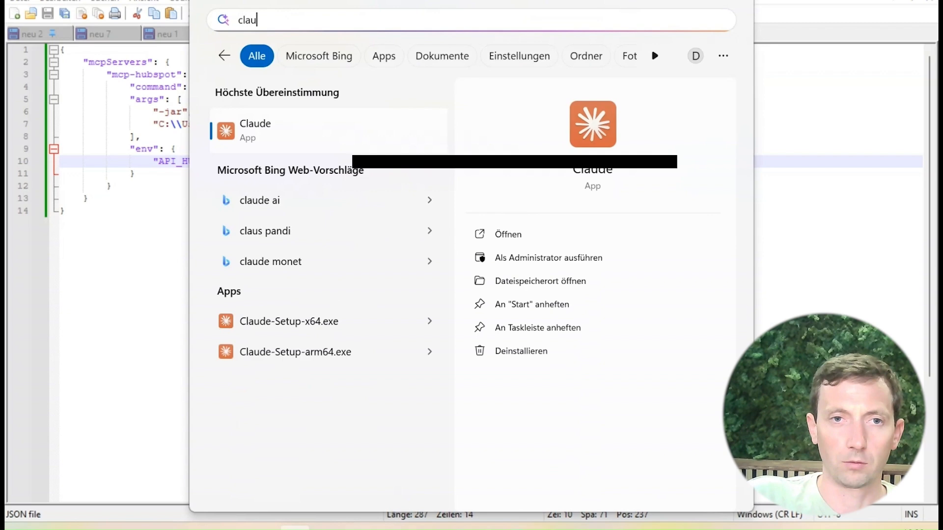
key(Return)
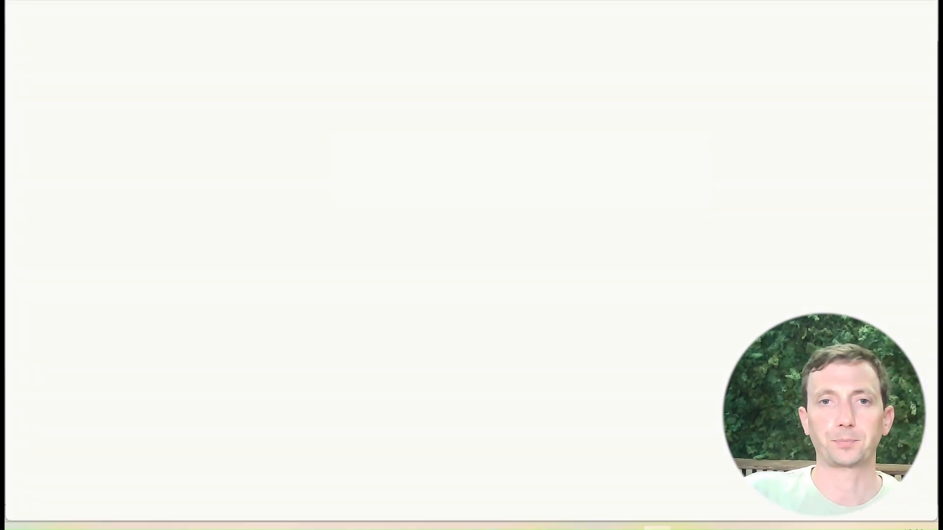
click(908, 32)
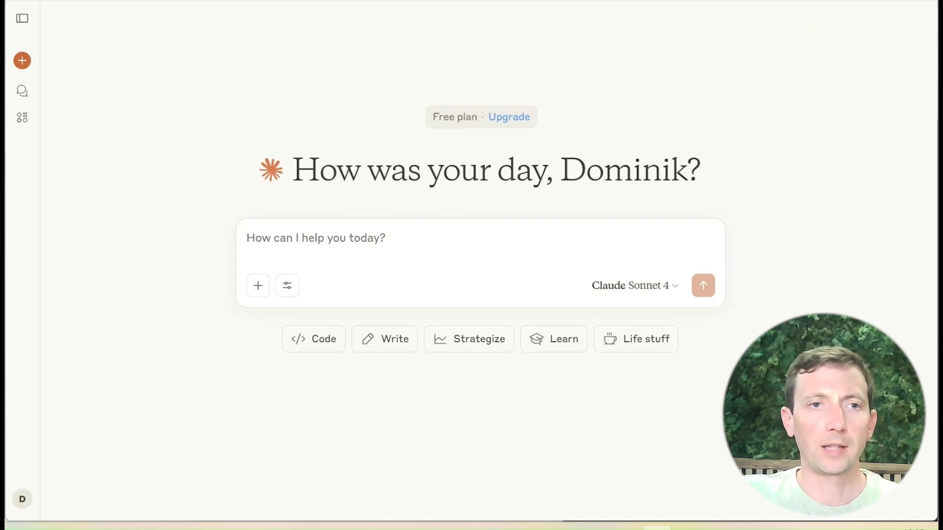
- Check the mcp-hubspot server's status and arguments in the developer settings, and close the settings
click(22, 2)
mouse_move(39, 3)
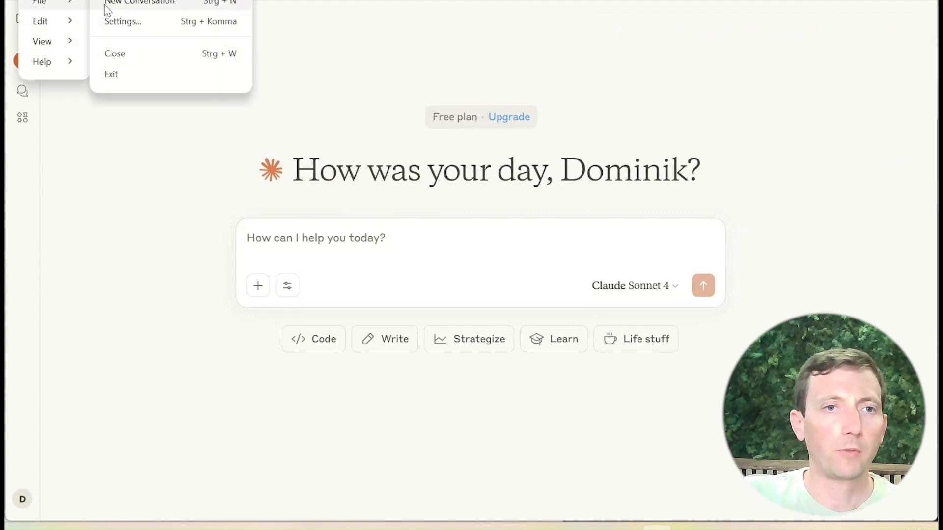
click(146, 25)
click(239, 113)
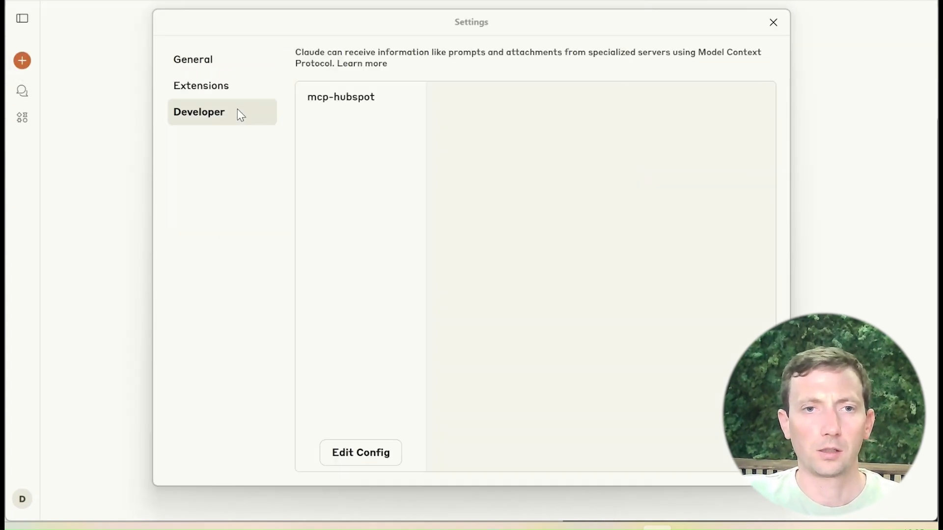
click(365, 101)
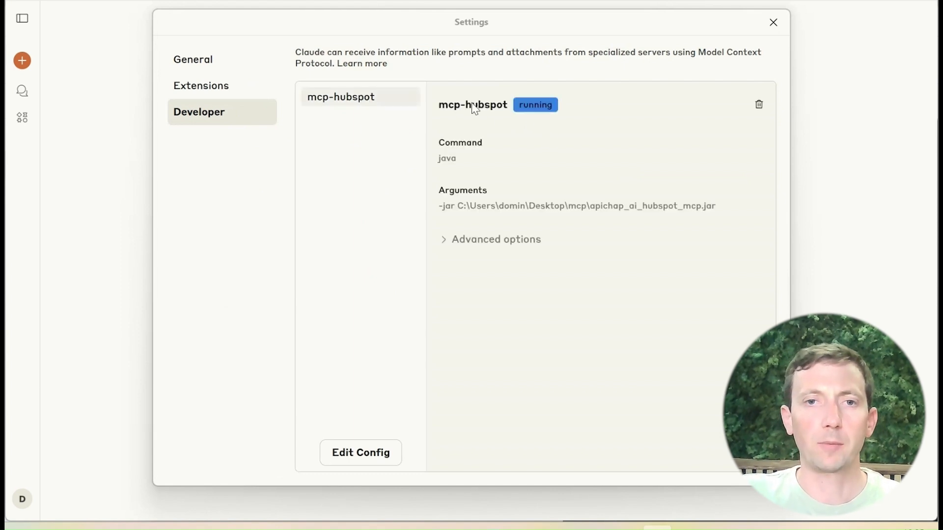
click(774, 23)
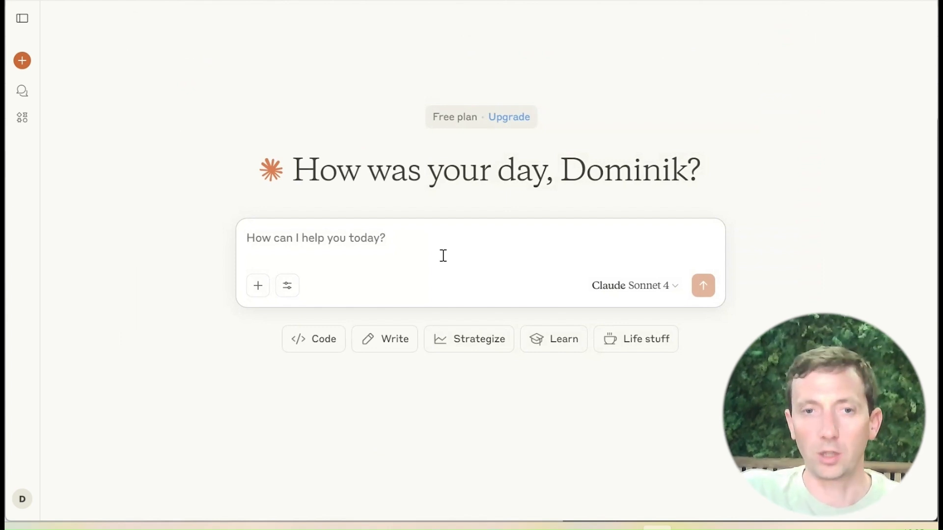
- Ask Claude "What contacts are in our hubspot", dismiss the maintenance notice and examine the answer
text(What cona)
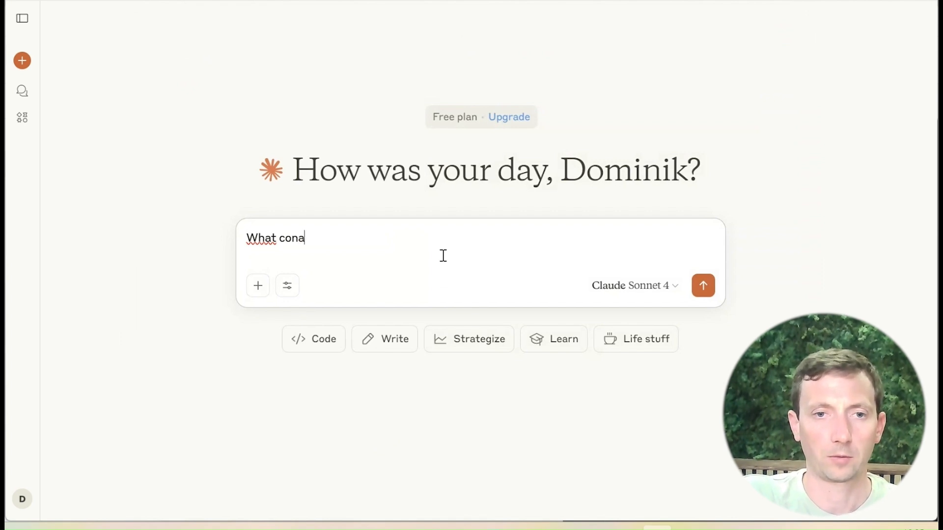
text(r hubspot)
key(Return)
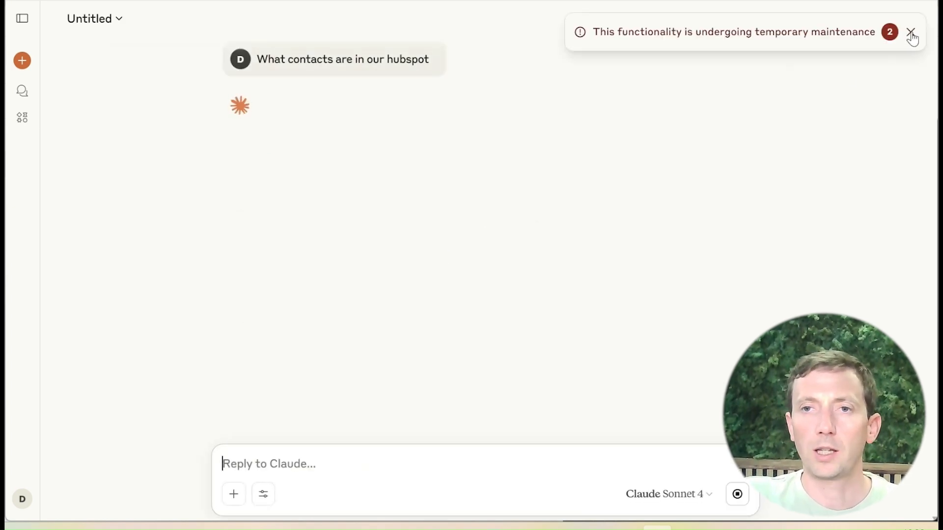
click(912, 34)
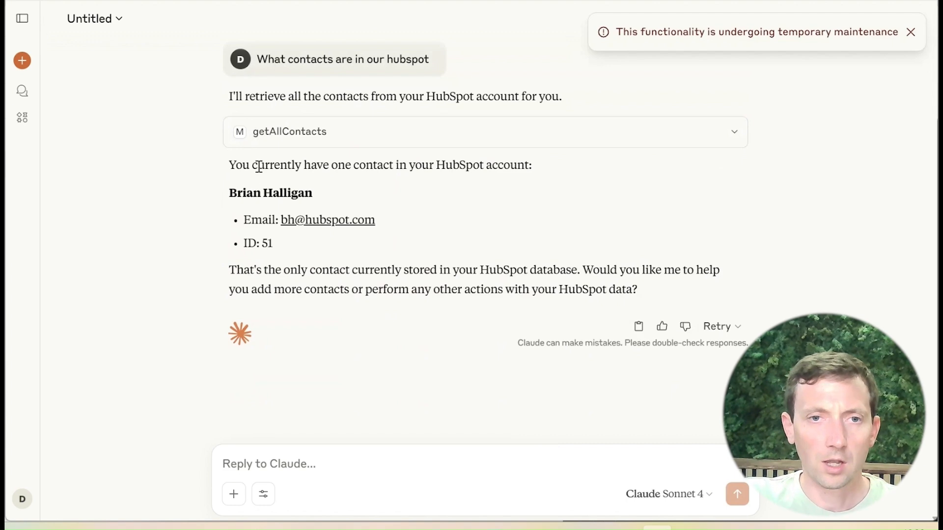
drag(255, 176, 379, 185)
click(433, 186)
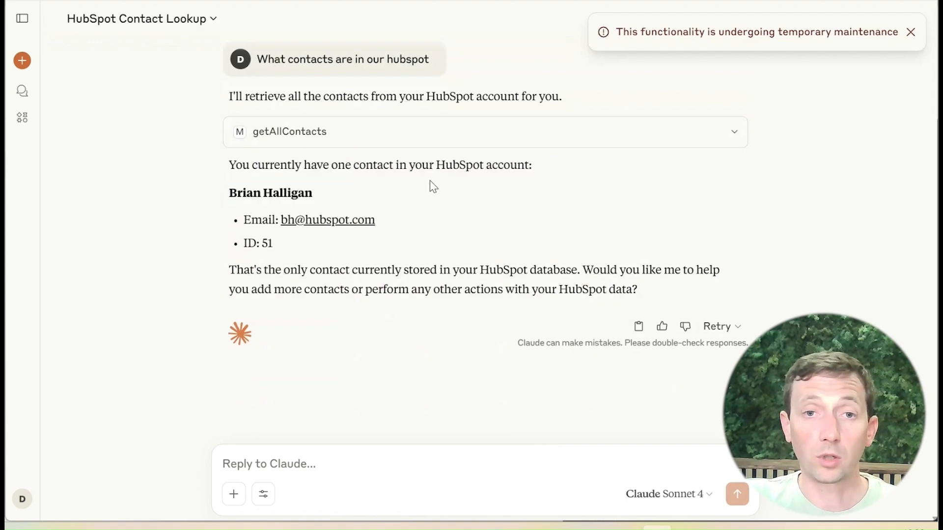
double_click(252, 195)
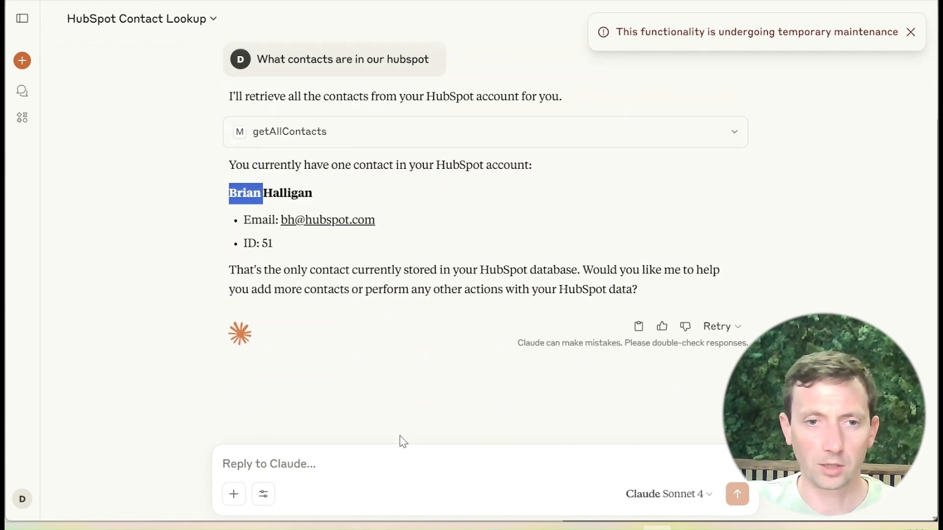
- Ask Claude to add a new contact to HubSpot, giving only the contact's first name
click(380, 450)
text(Le)
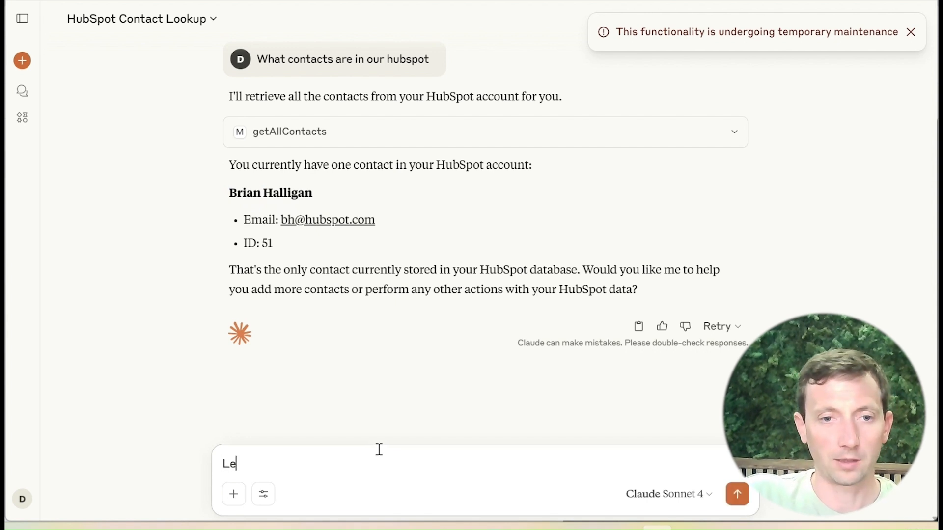
text(st a)
key(BackSpace)
text(s)
key(ctrl+a)
text(Plz add a new cont)
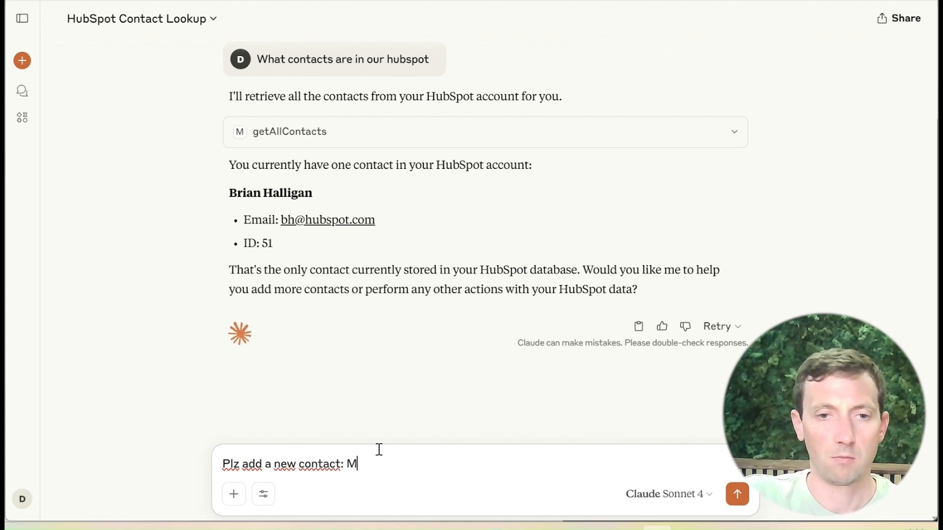
key(Return)
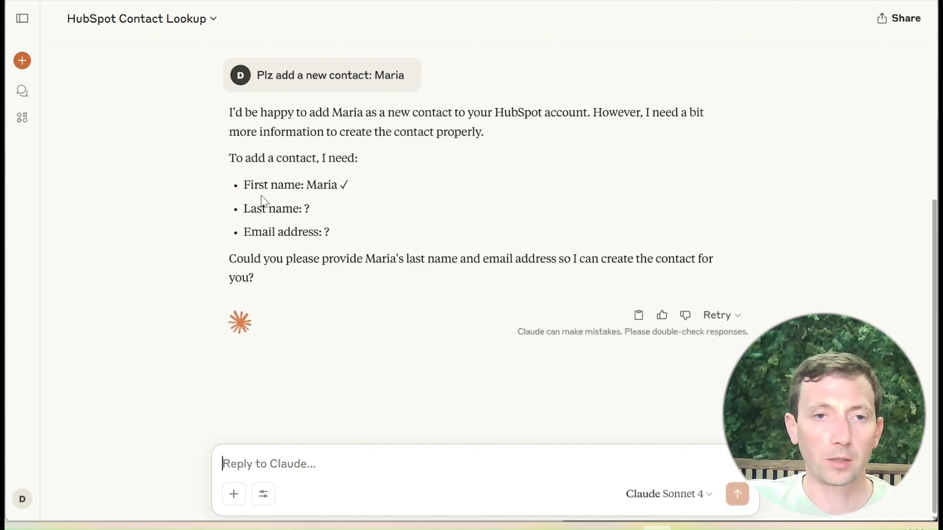
- Reply to Claude with the new contact's last name and e-mail address so it can create the contact in HubSpot
drag(262, 205, 367, 212)
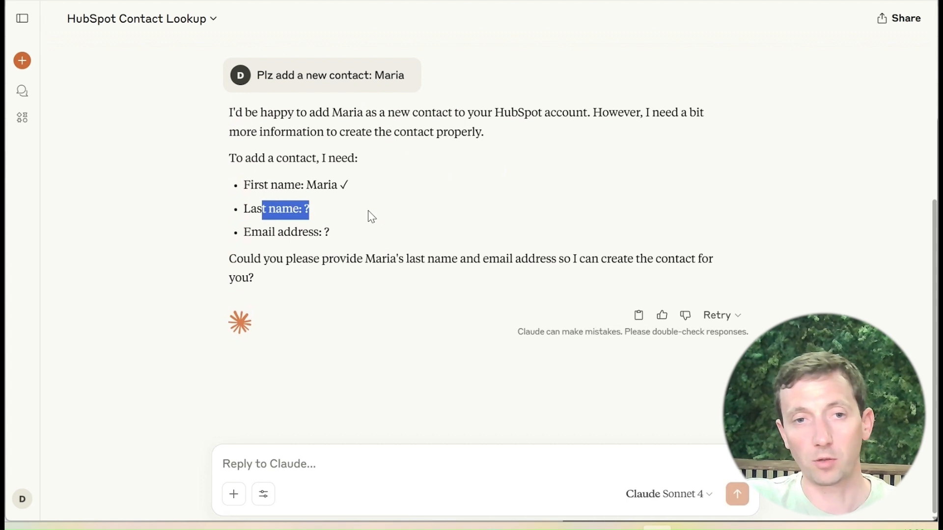
double_click(245, 210)
click(296, 458)
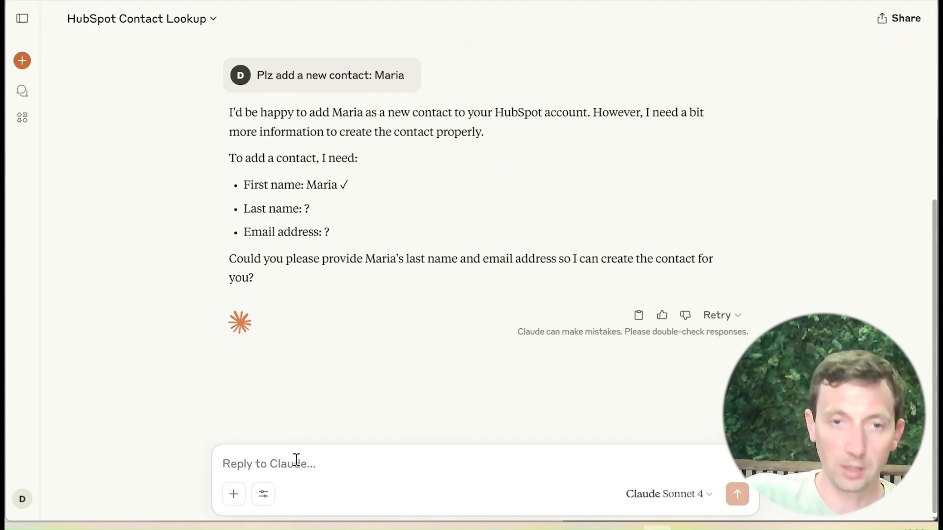
text(Johnson and)
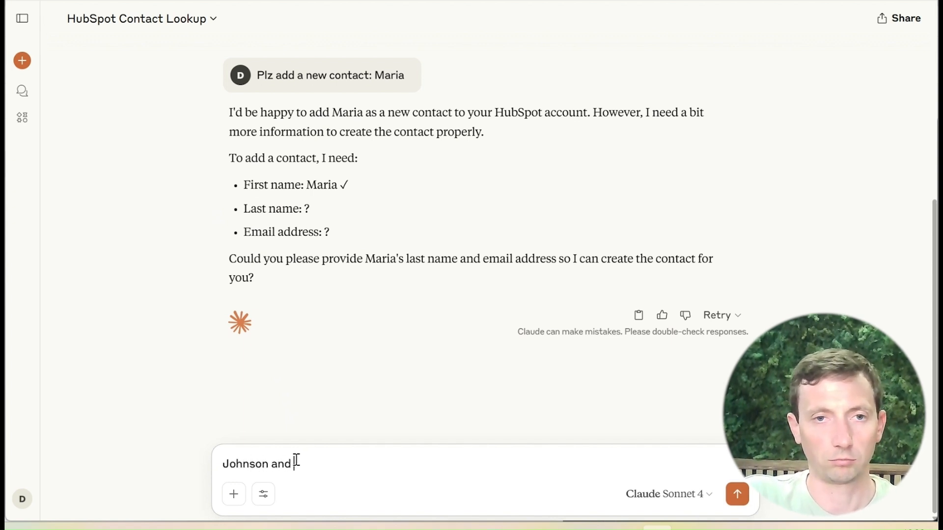
text( maria@example.com)
key(Return)
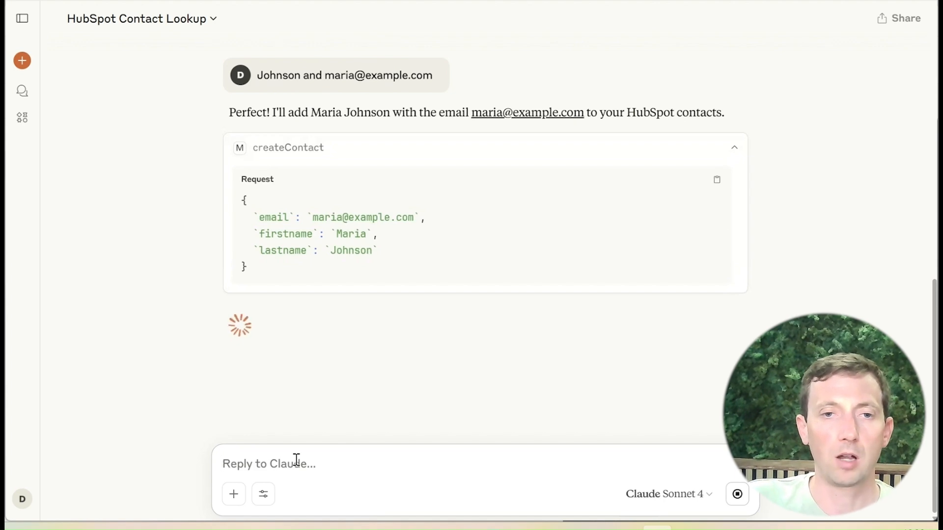
- Collapse the createContact request details and switch to HubSpot in the browser to check the contacts list for the new contact
click(295, 152)
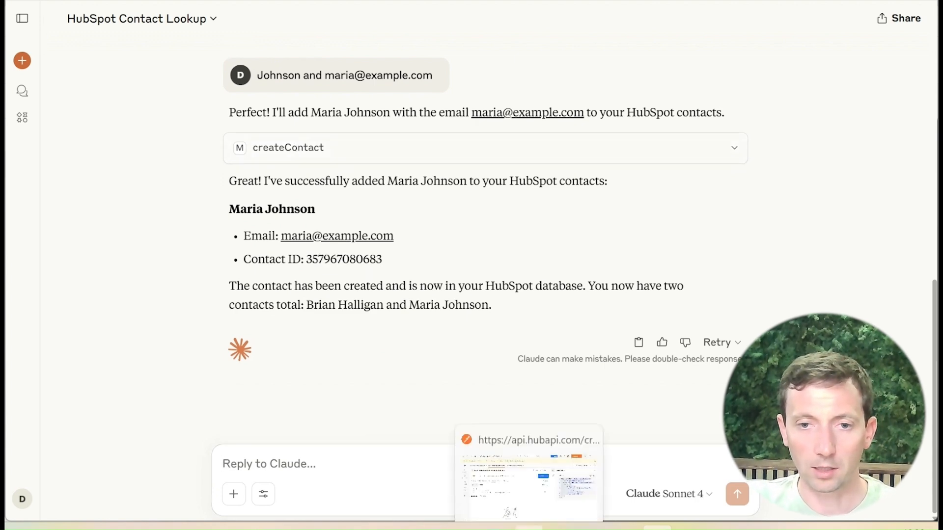
click(529, 528)
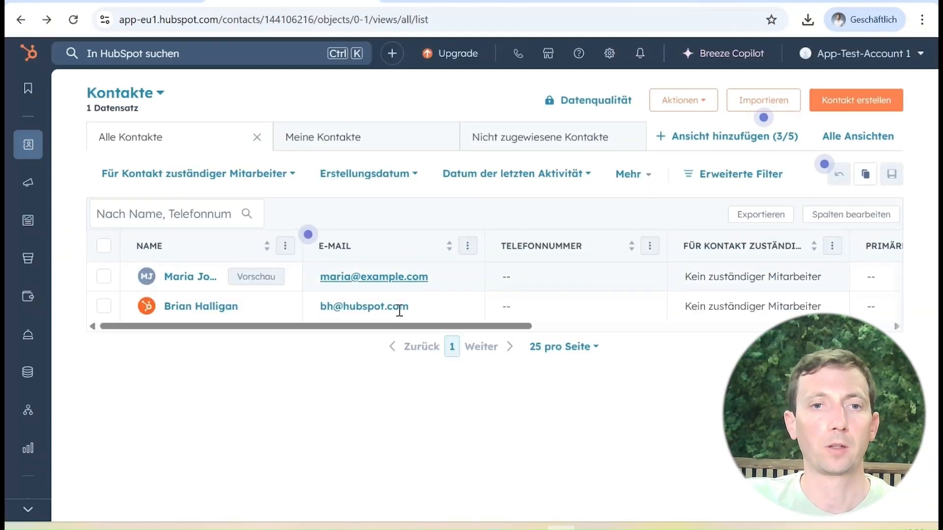